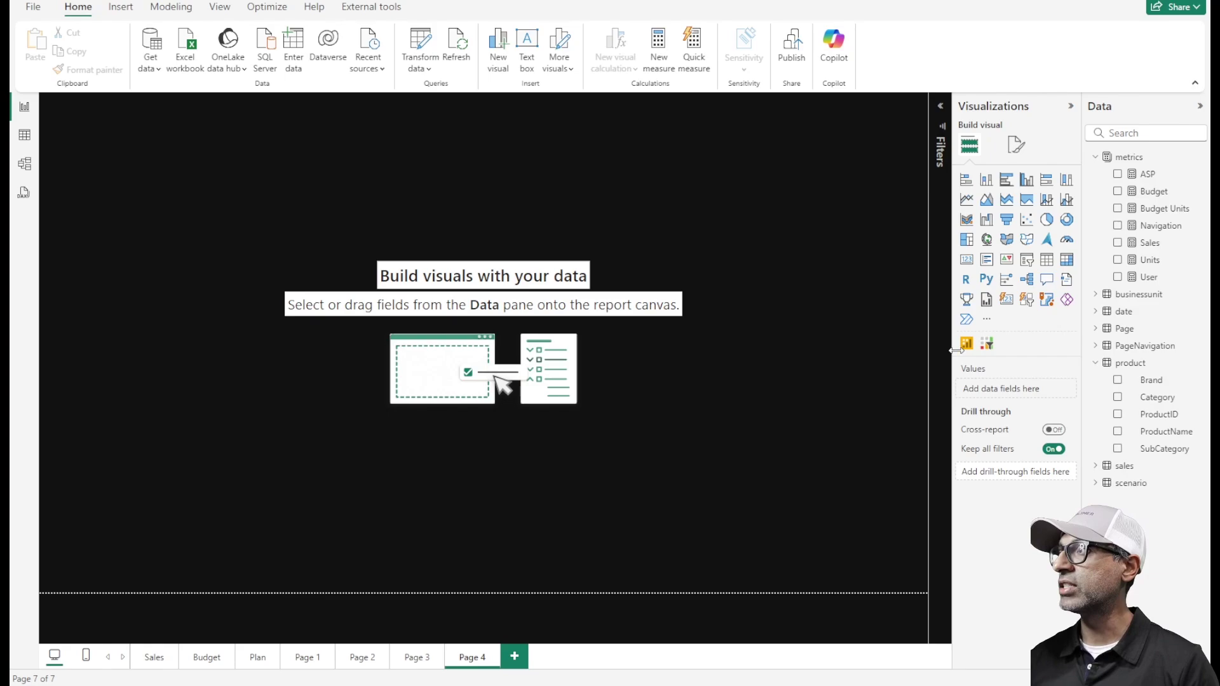
Add an Inforiver Super Filter to Page 4 with Brand, Category, SubCategory and ProductName levels.
{"action": "left_click", "coordinate": [987, 344]}
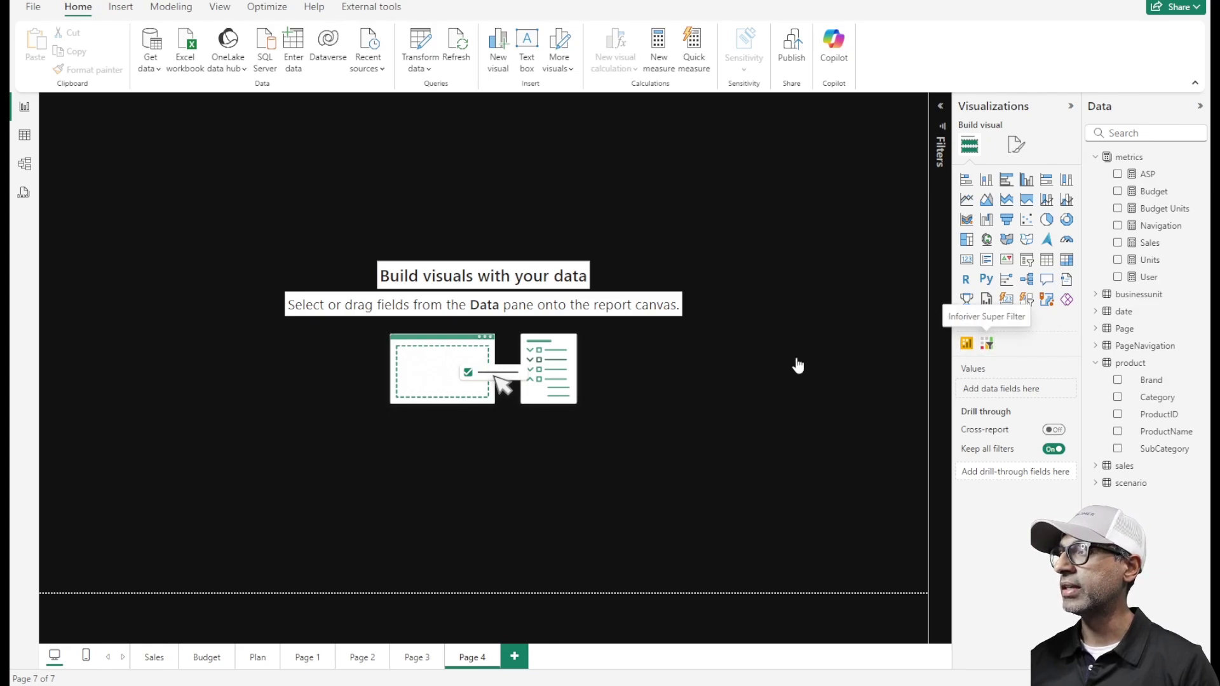
{"action": "left_click_drag", "start_coordinate": [232, 281], "coordinate": [839, 562]}
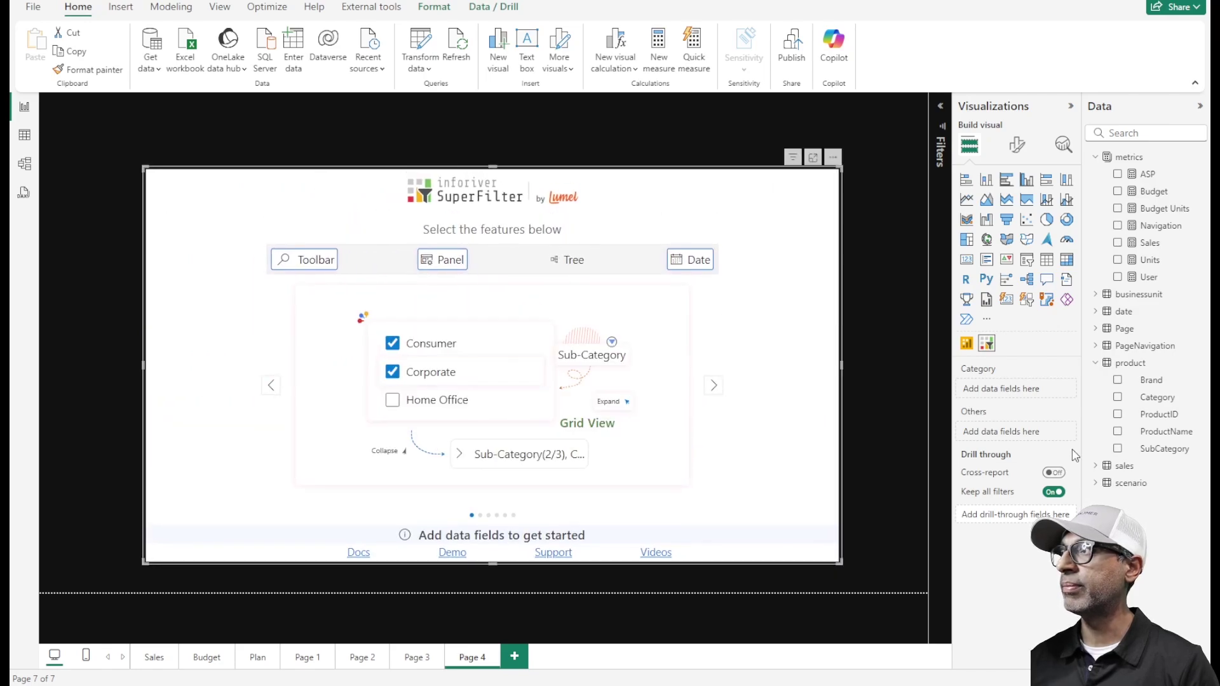
{"action": "left_click", "coordinate": [1118, 381]}
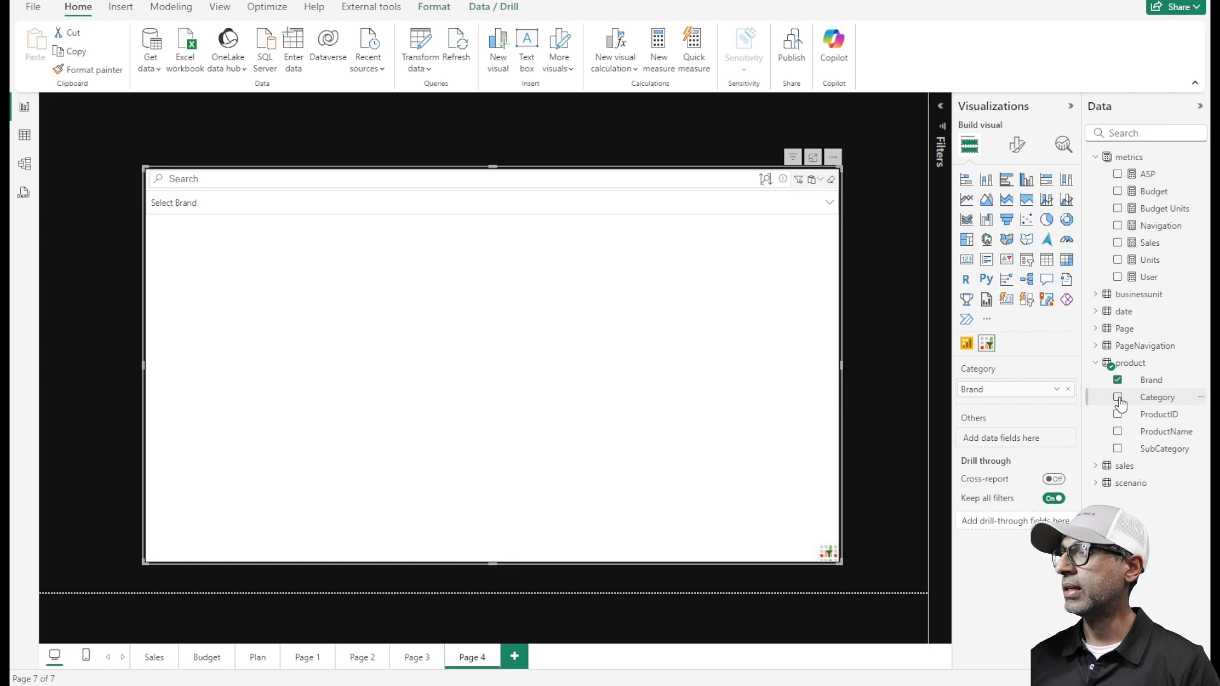
{"action": "left_click", "coordinate": [1118, 397]}
{"action": "left_click", "coordinate": [1118, 449]}
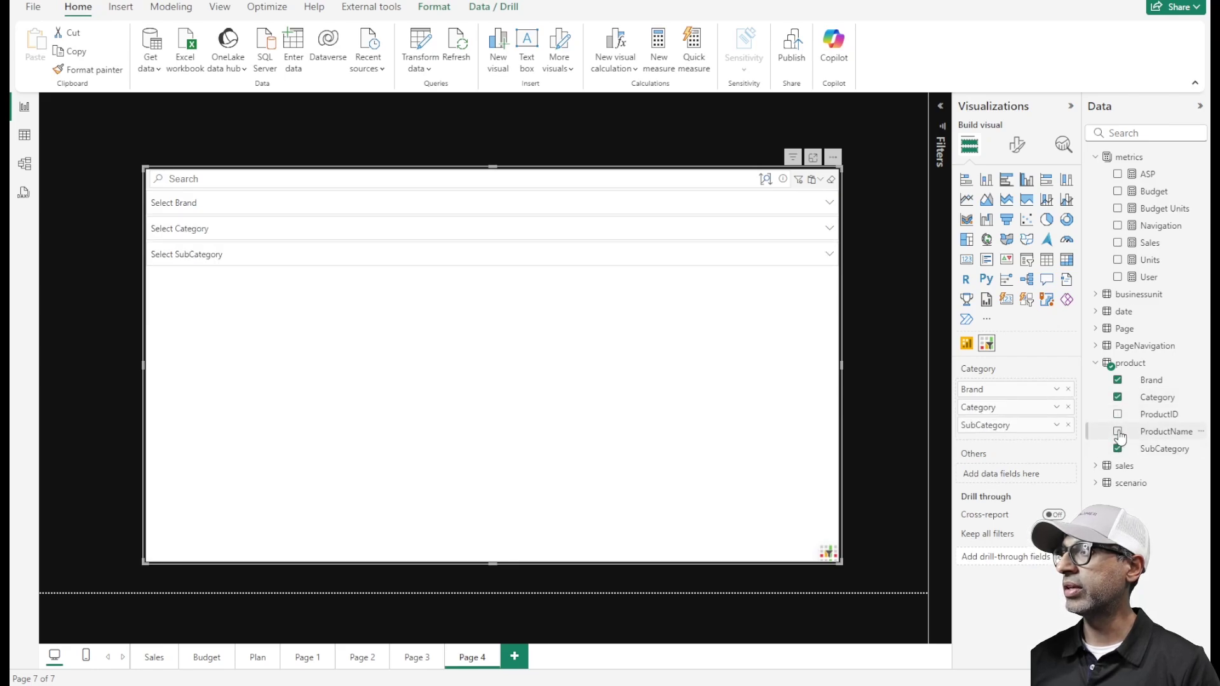
{"action": "left_click", "coordinate": [1118, 432]}
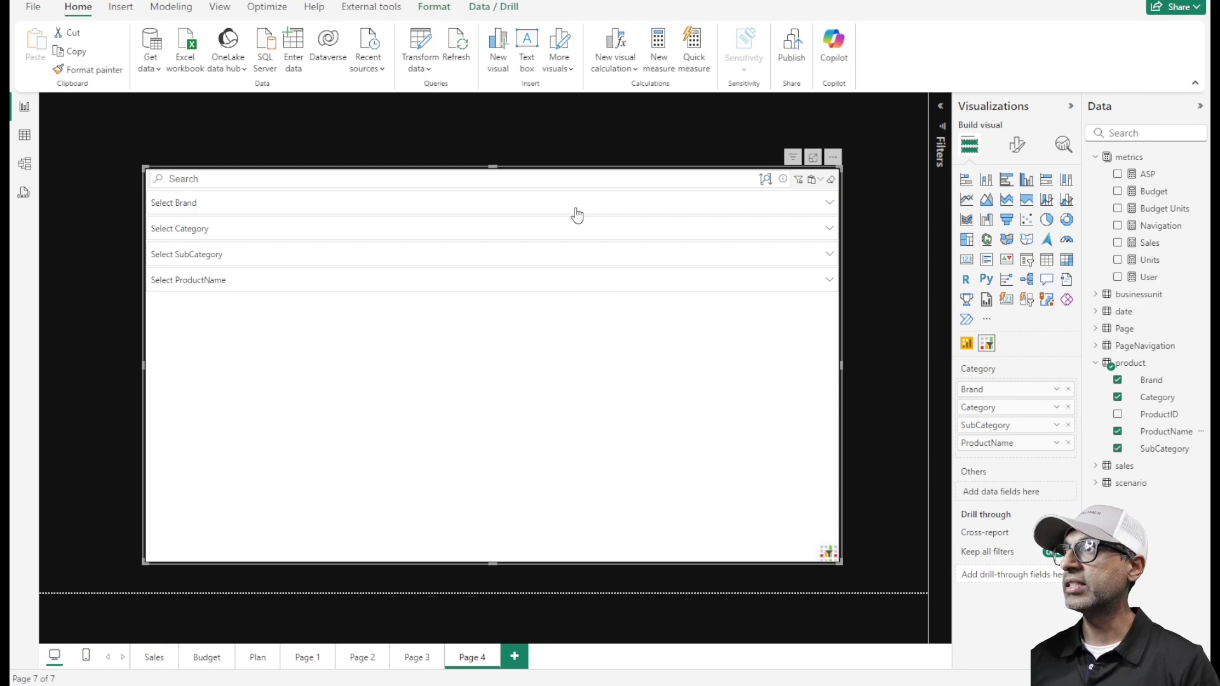
Preview the Brand, Category, SubCategory and ProductName dropdown value lists one by one.
{"action": "left_click", "coordinate": [830, 203]}
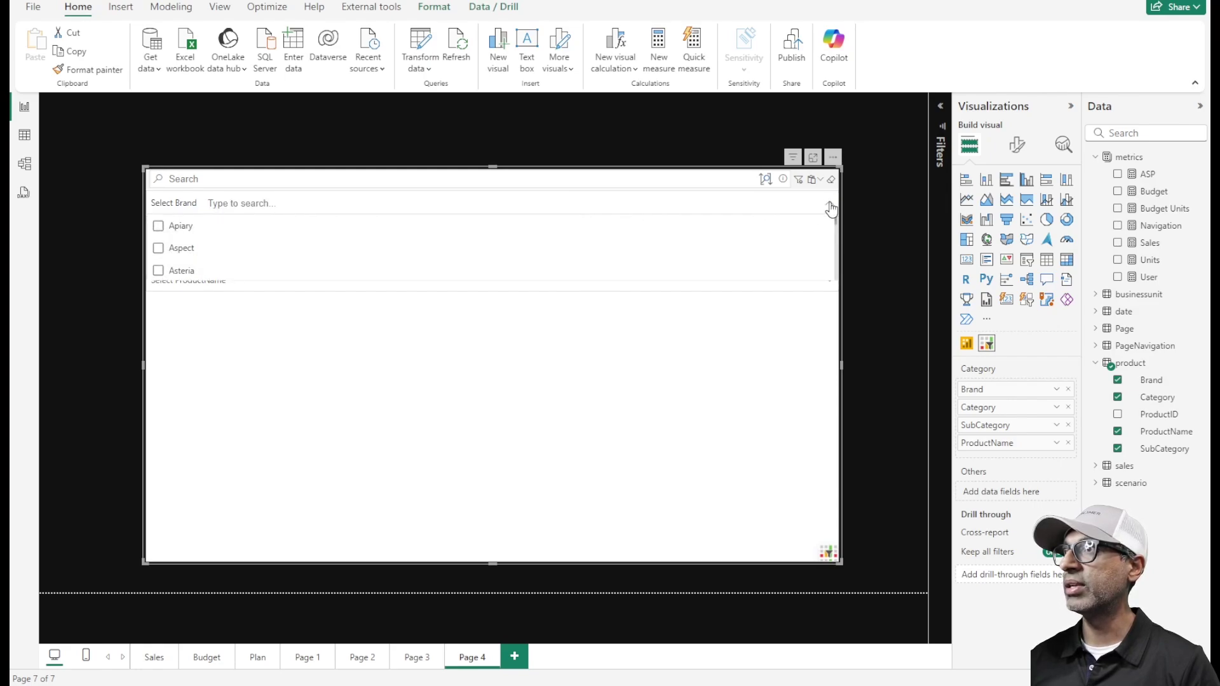
{"action": "left_click", "coordinate": [830, 205]}
{"action": "left_click", "coordinate": [830, 230]}
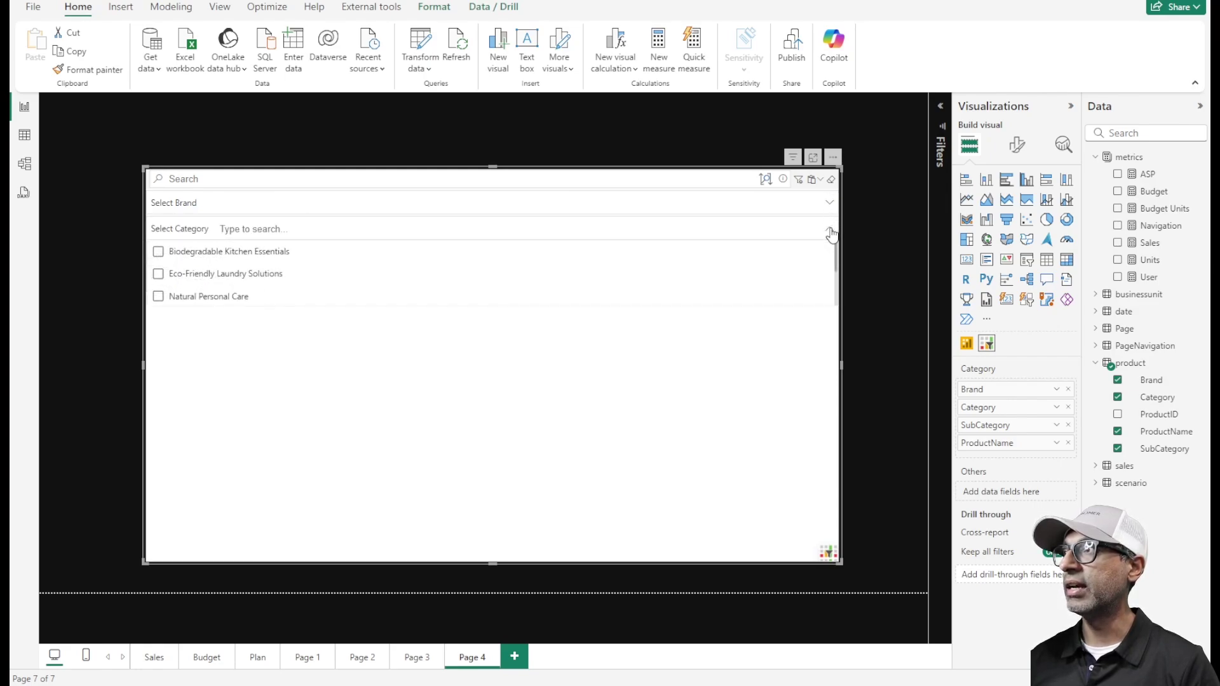
{"action": "left_click", "coordinate": [831, 231]}
{"action": "left_click", "coordinate": [830, 254]}
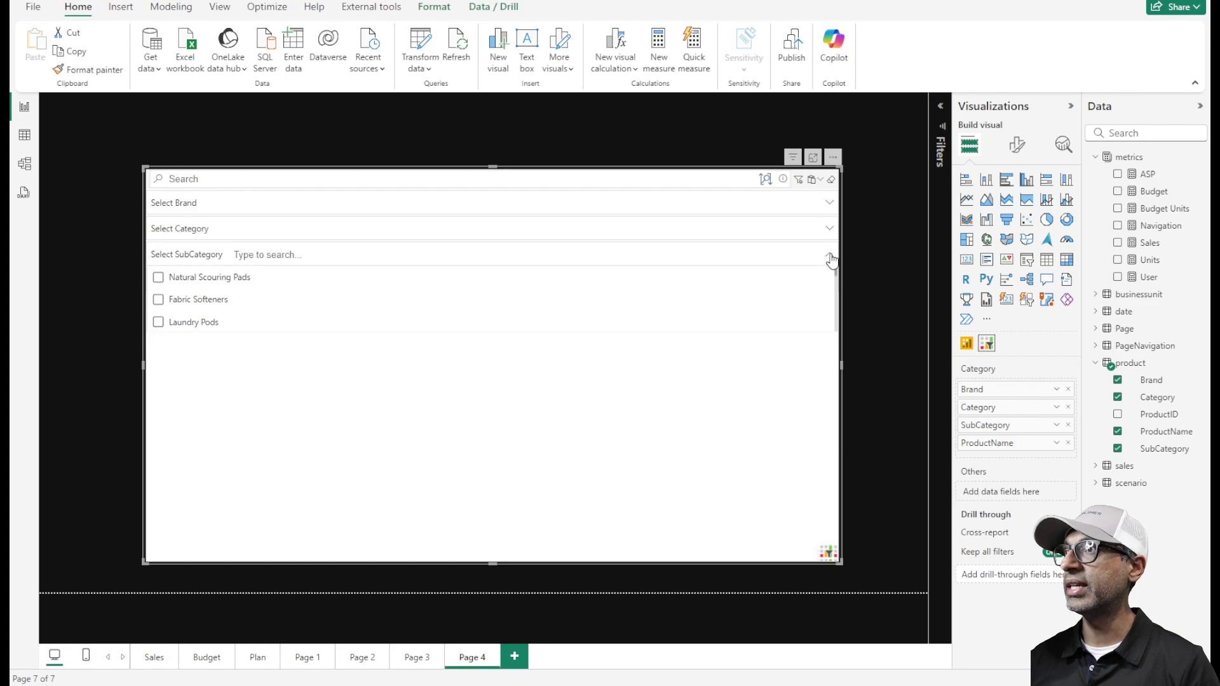
{"action": "left_click", "coordinate": [831, 255]}
{"action": "left_click", "coordinate": [829, 281]}
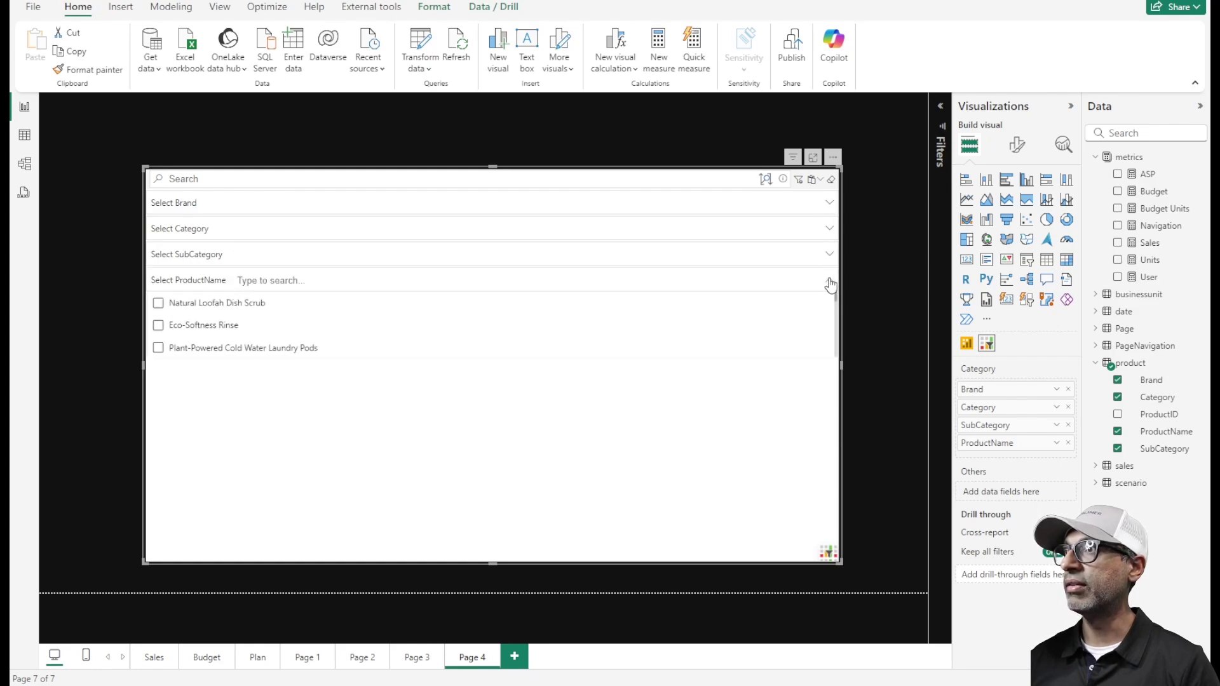
{"action": "left_click", "coordinate": [830, 283]}
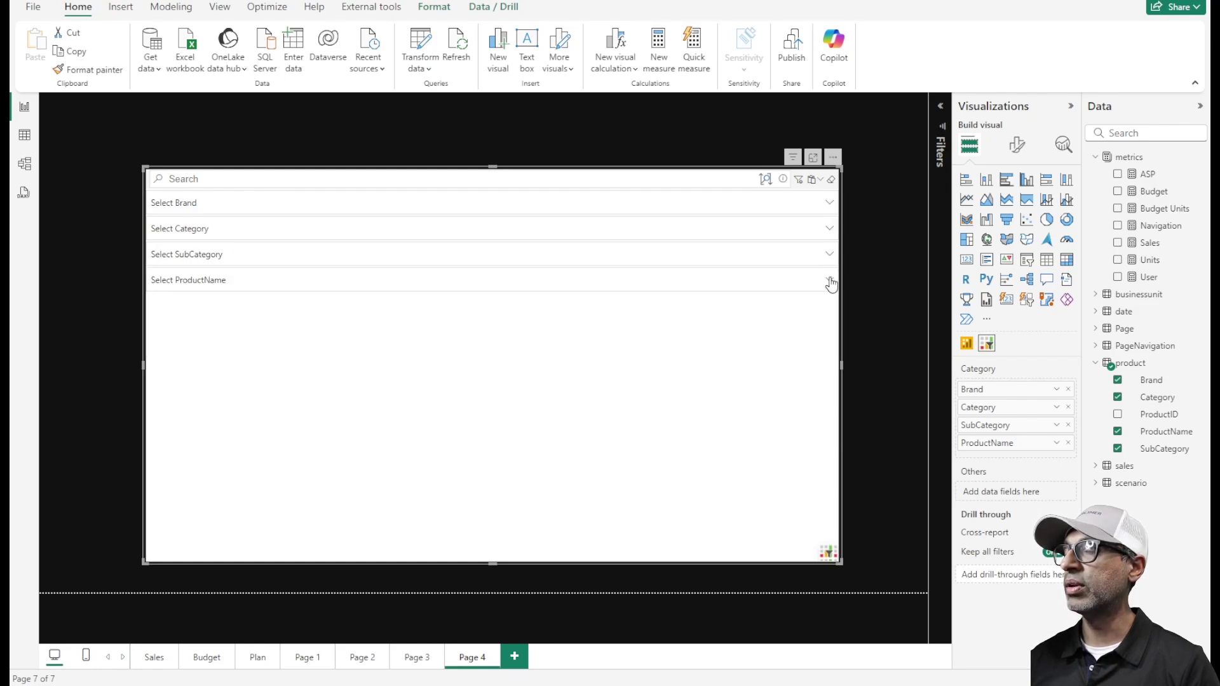
Turn Facet Filter off in Format visual and enlarge the Super Filter slightly.
{"action": "left_click", "coordinate": [1017, 146]}
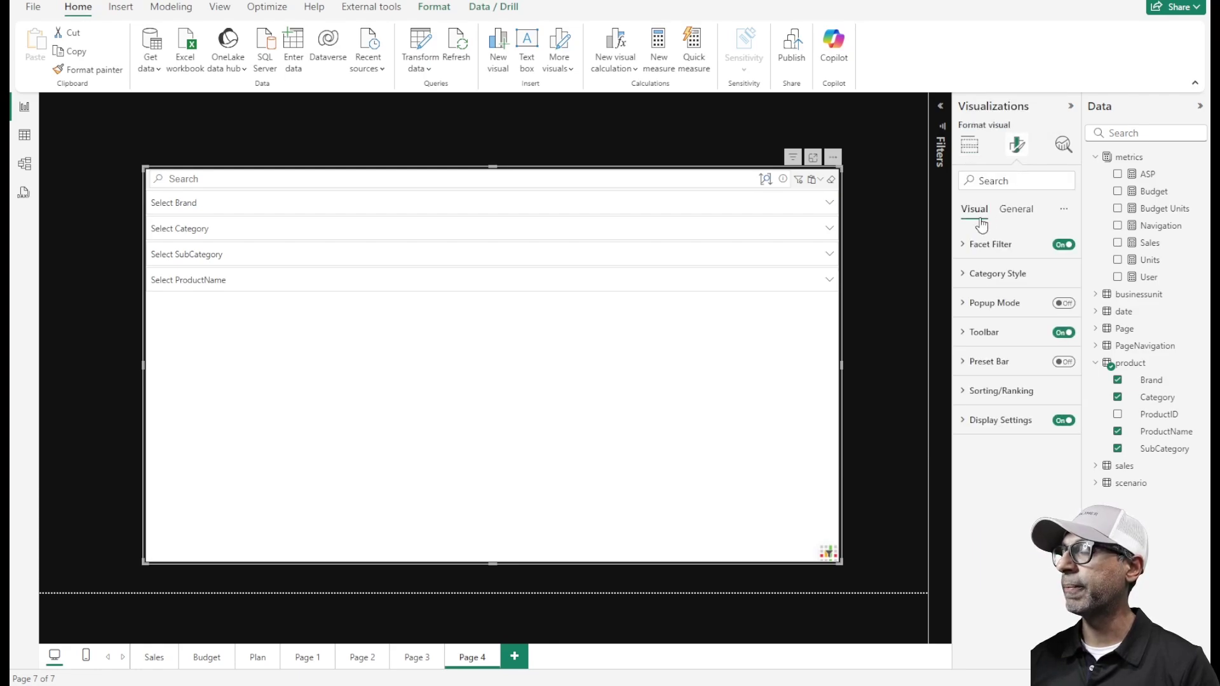
{"action": "left_click", "coordinate": [1060, 248]}
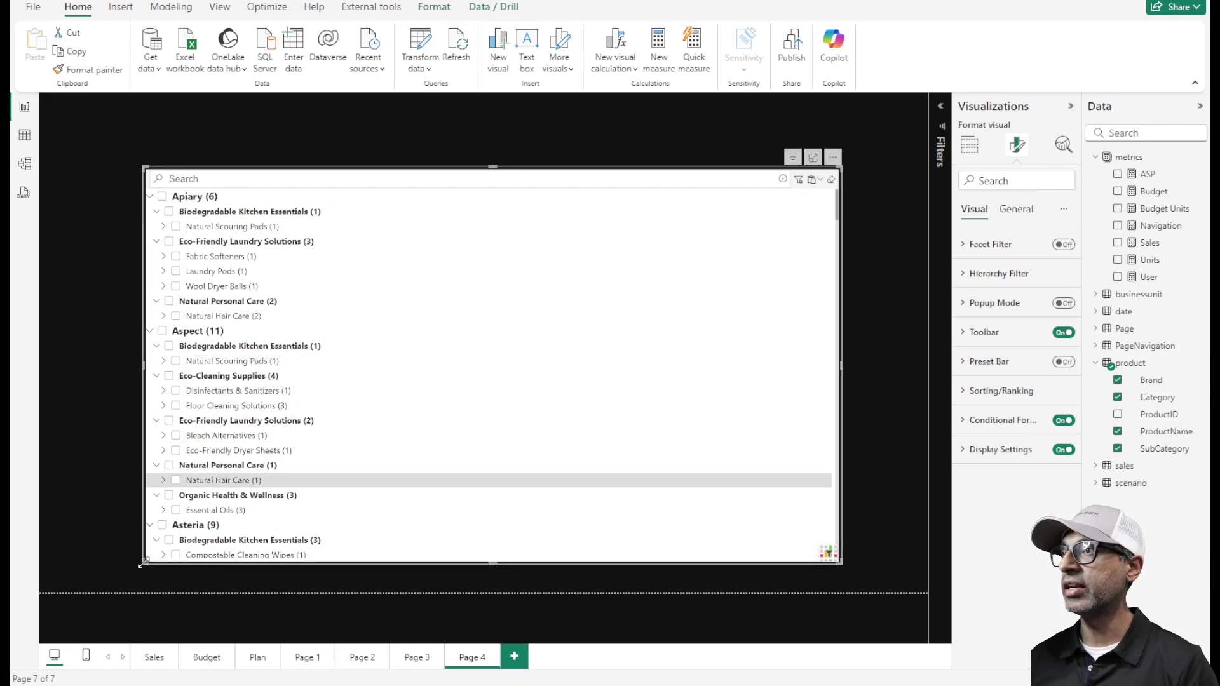
{"action": "left_click_drag", "start_coordinate": [142, 562], "coordinate": [103, 574]}
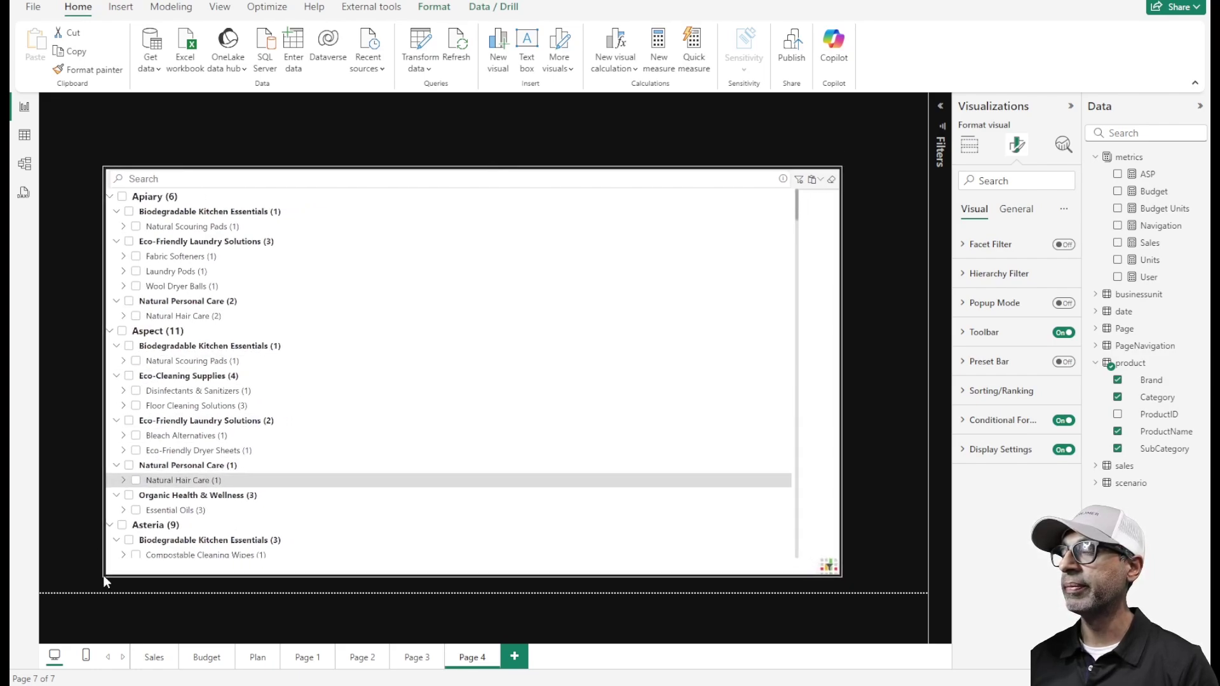
Collapse all brands, then expand the whole tree down to product level.
{"action": "right_click", "coordinate": [151, 201]}
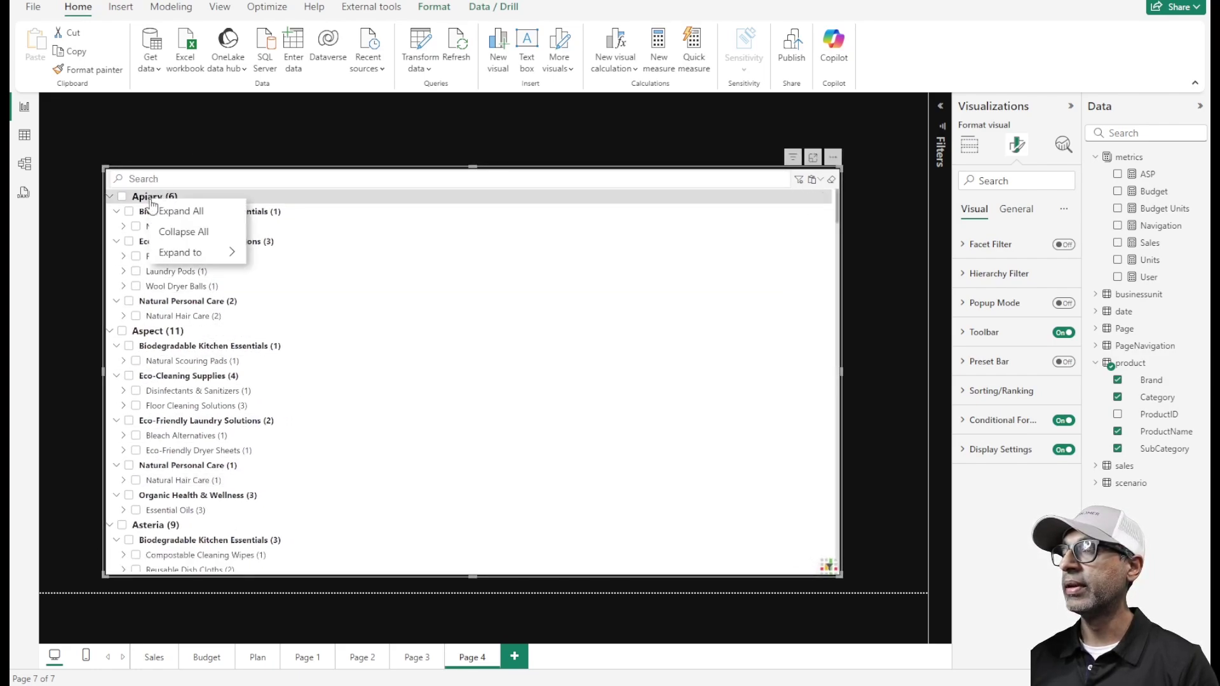
{"action": "left_click", "coordinate": [182, 231]}
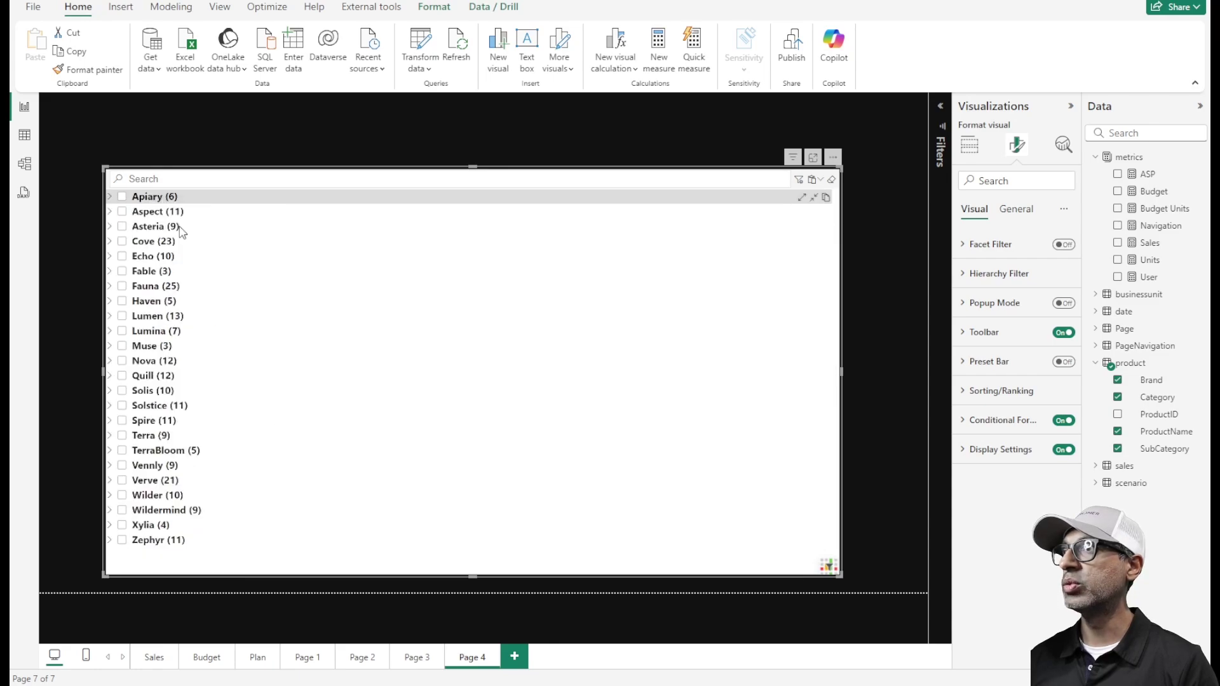
{"action": "left_click", "coordinate": [801, 198]}
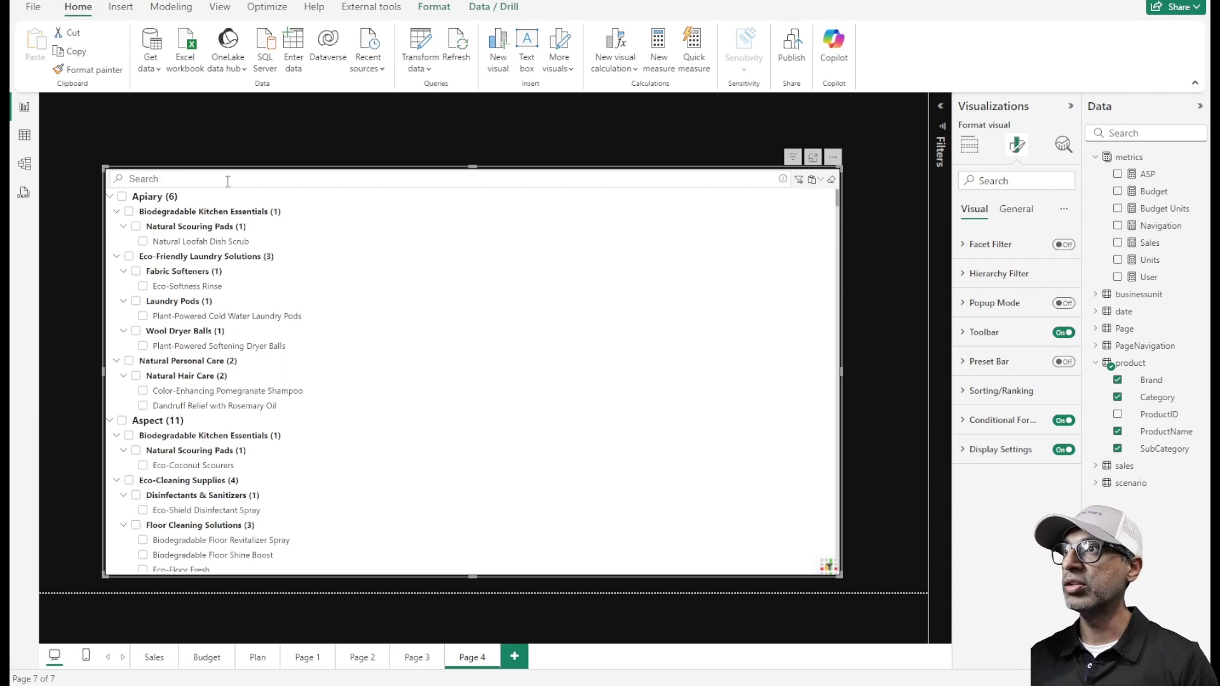
{"action": "type", "text": "eco"}
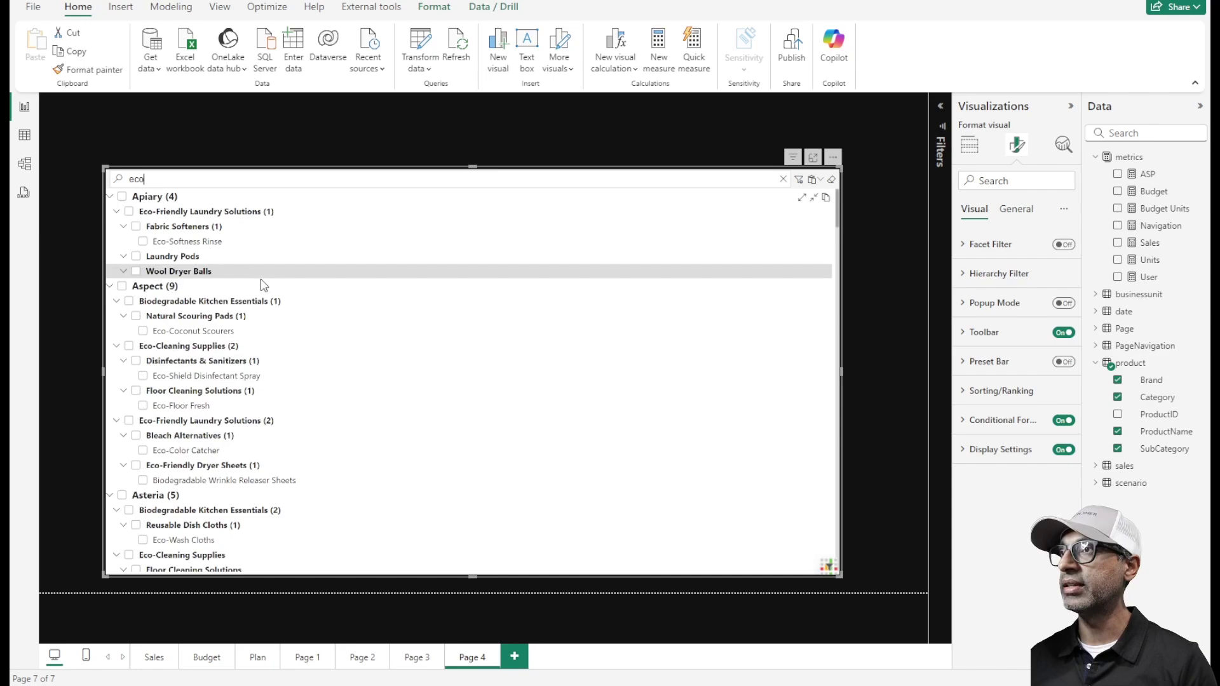
{"action": "key", "text": "BackSpace"}
{"action": "key", "text": "BackSpace"}
{"action": "key", "text": "BackSpace"}
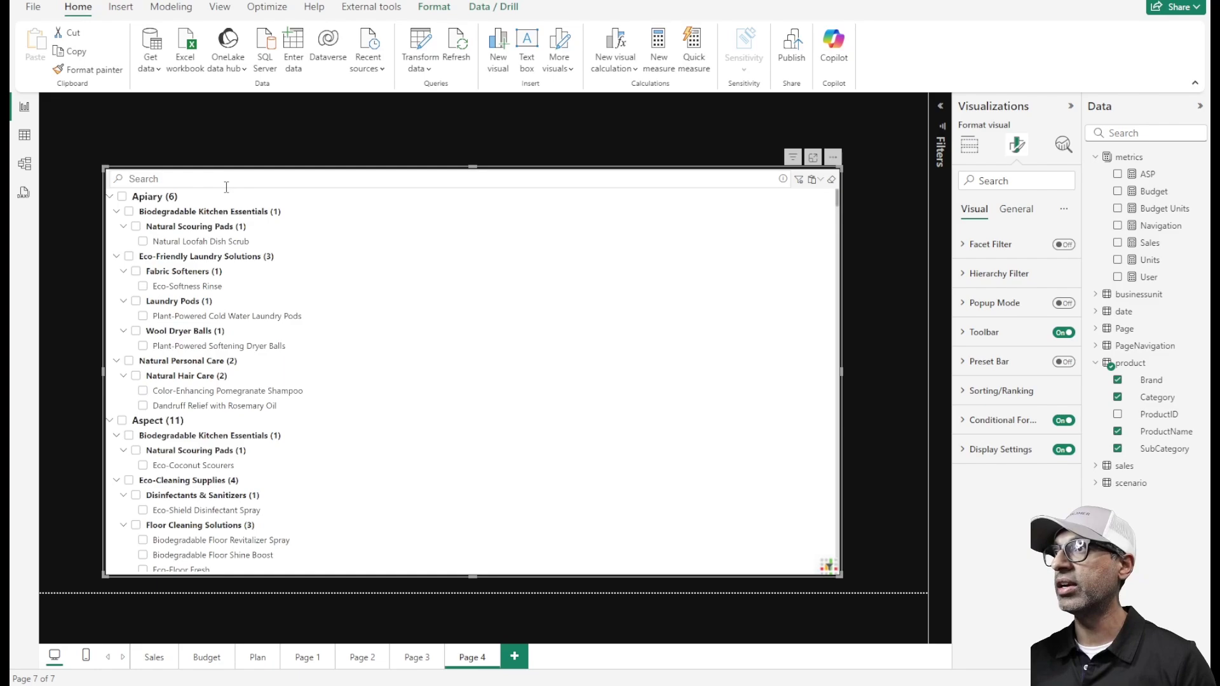
{"action": "type", "text": "plant-"}
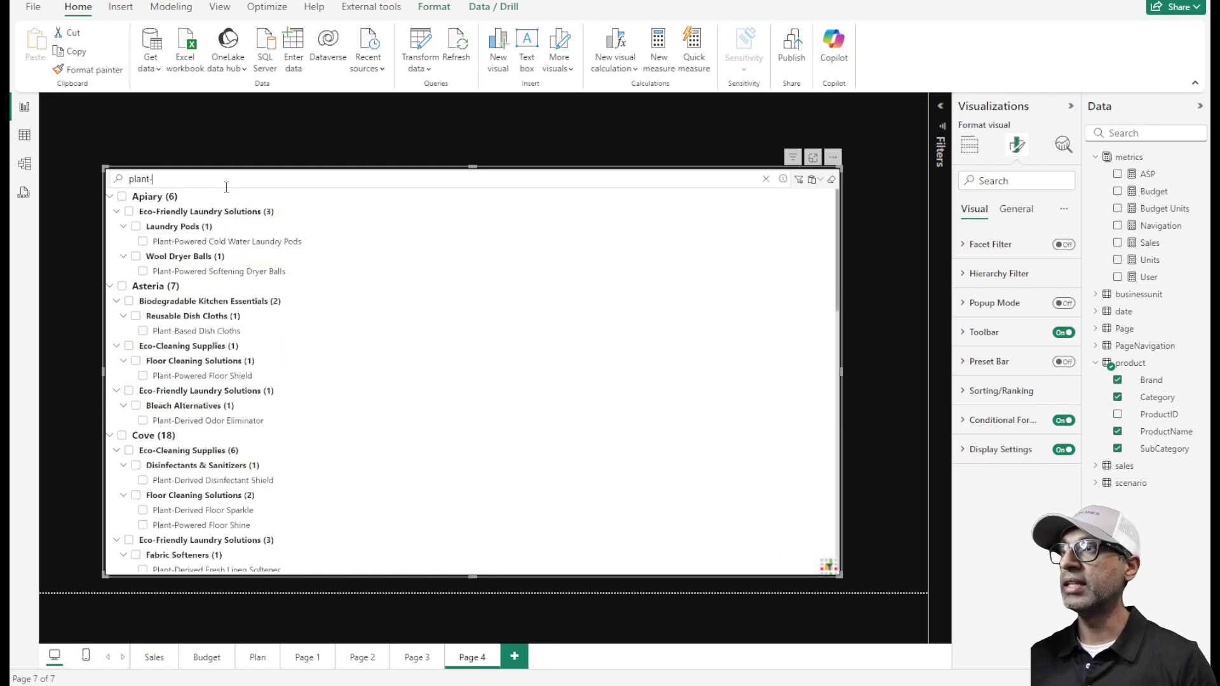
{"action": "type", "text": "powered"}
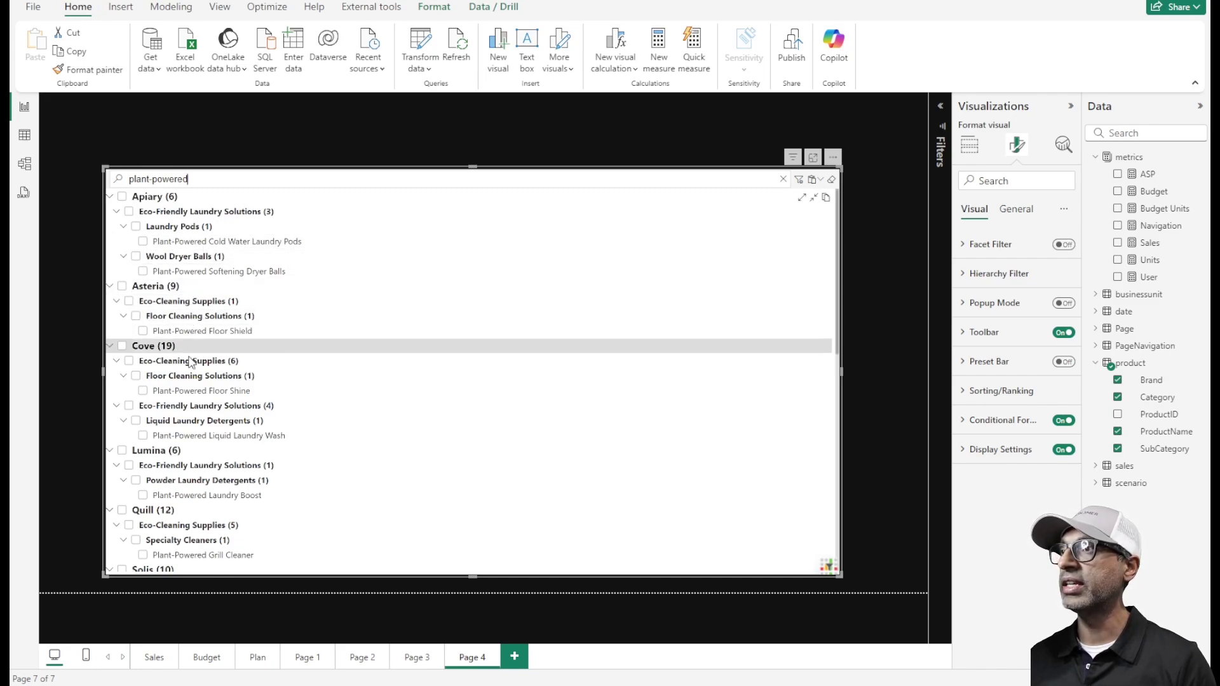
{"action": "scroll", "coordinate": [224, 496], "scroll_direction": "down", "scroll_amount": 3}
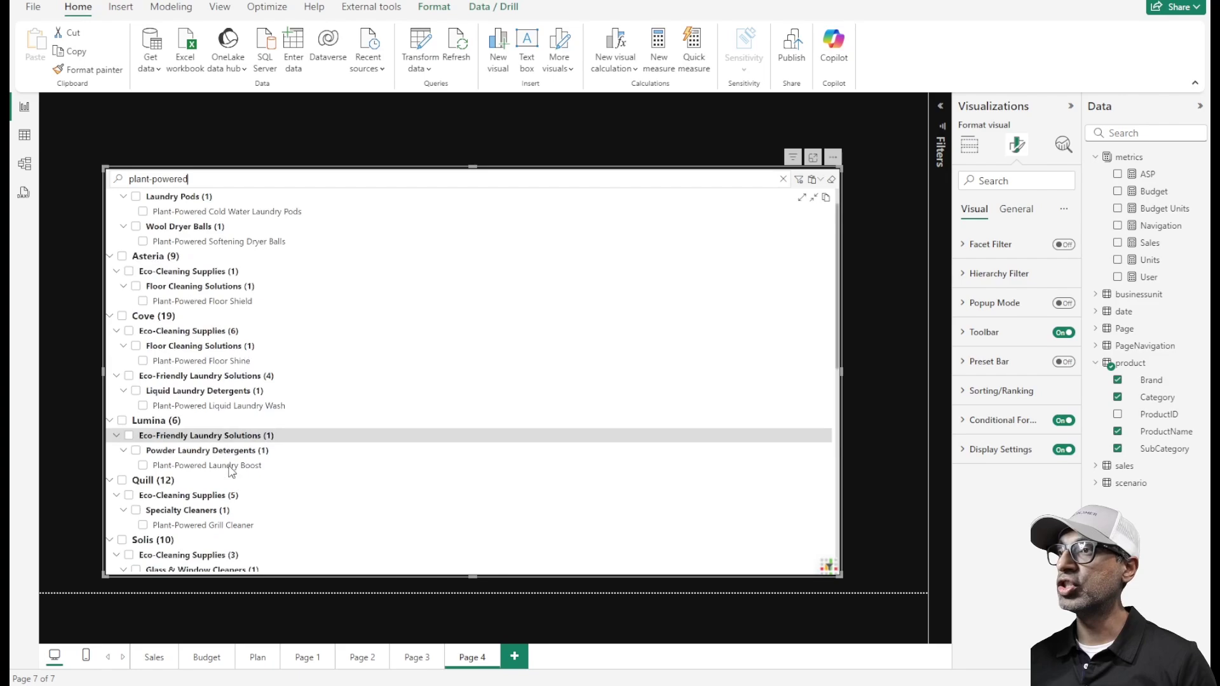
{"action": "scroll", "coordinate": [231, 470], "scroll_direction": "up", "scroll_amount": 3}
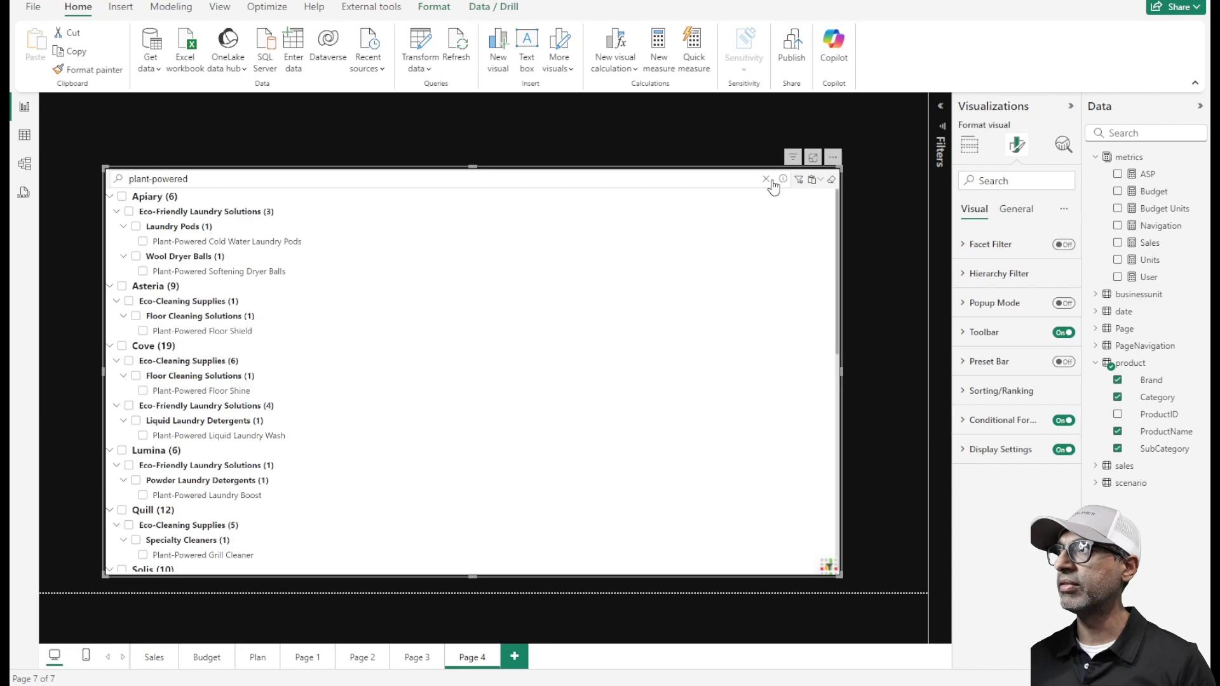
{"action": "left_click", "coordinate": [766, 180]}
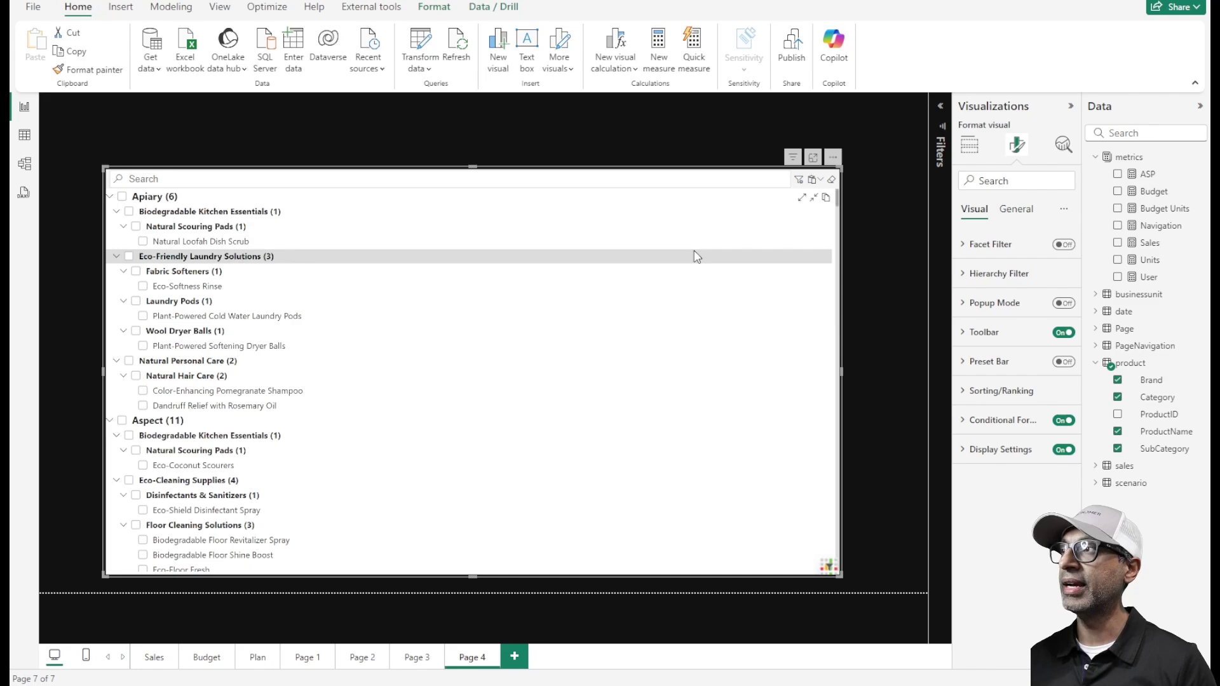
{"action": "left_click", "coordinate": [813, 180]}
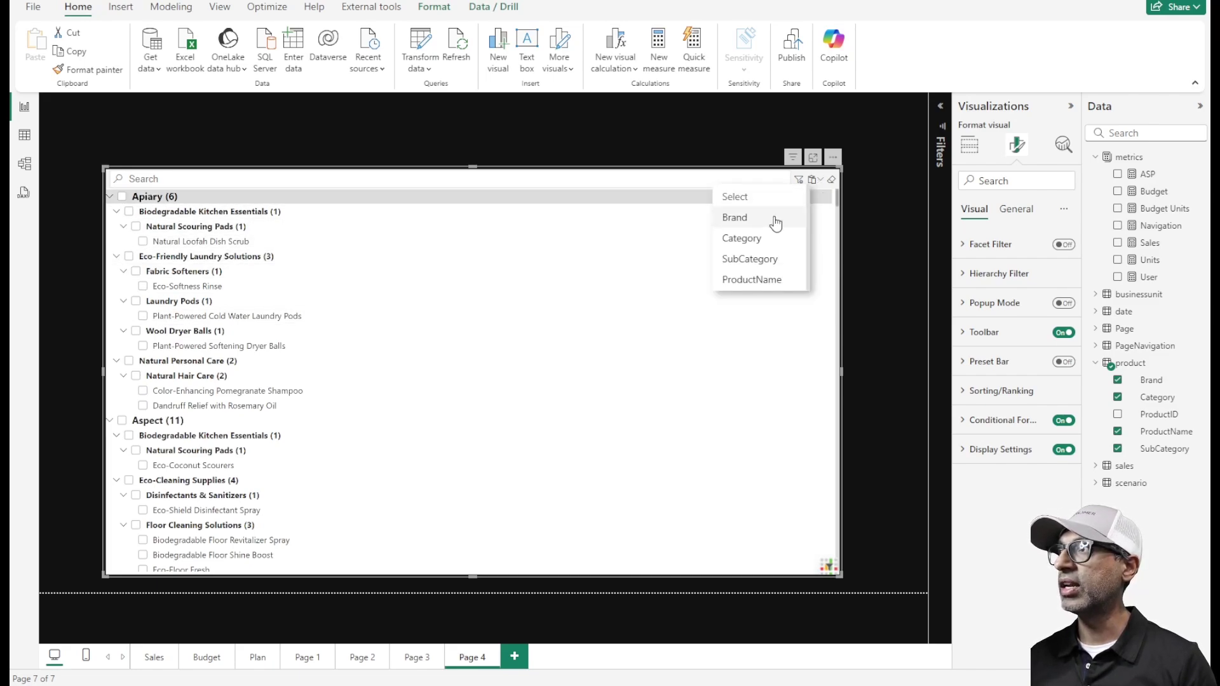
{"action": "left_click", "coordinate": [737, 260]}
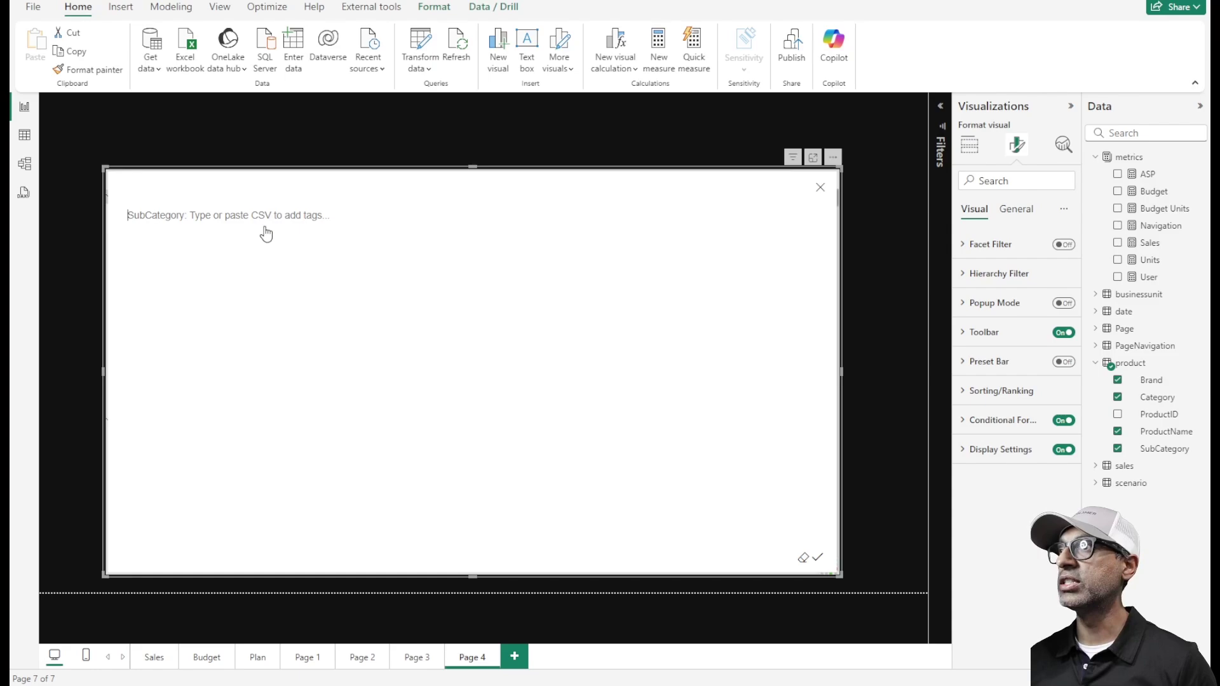
{"action": "type", "text": "Natural Scouring Pads Essential Oils"}
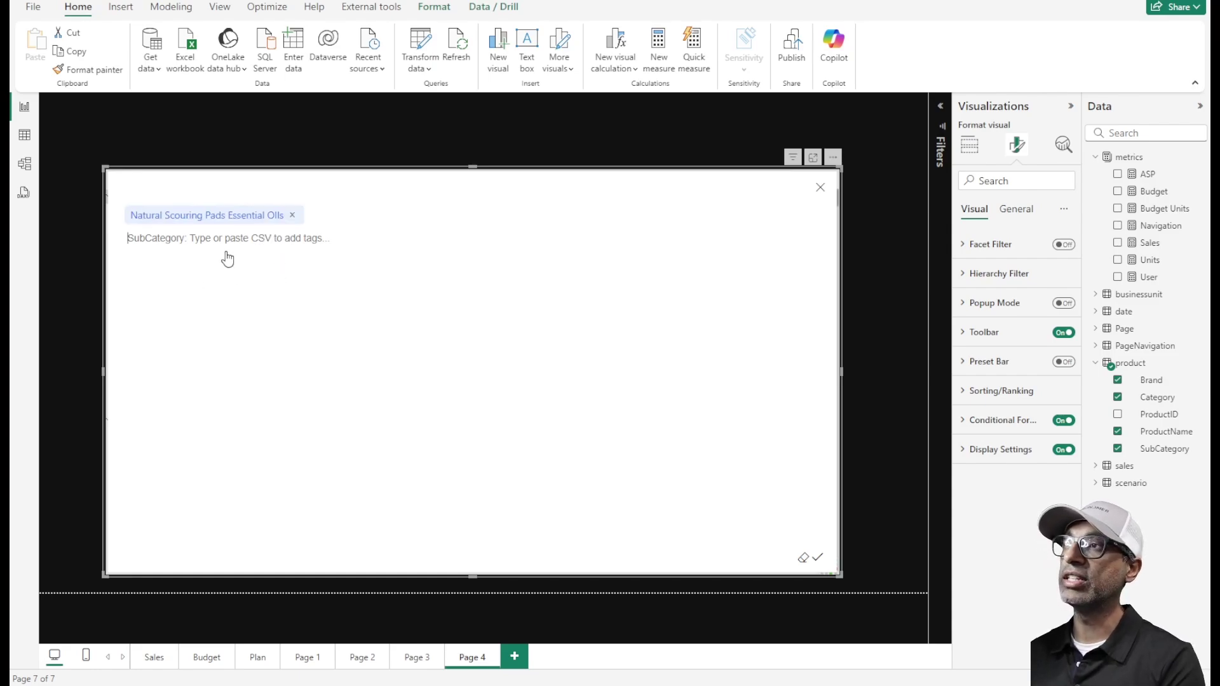
{"action": "left_click", "coordinate": [819, 559]}
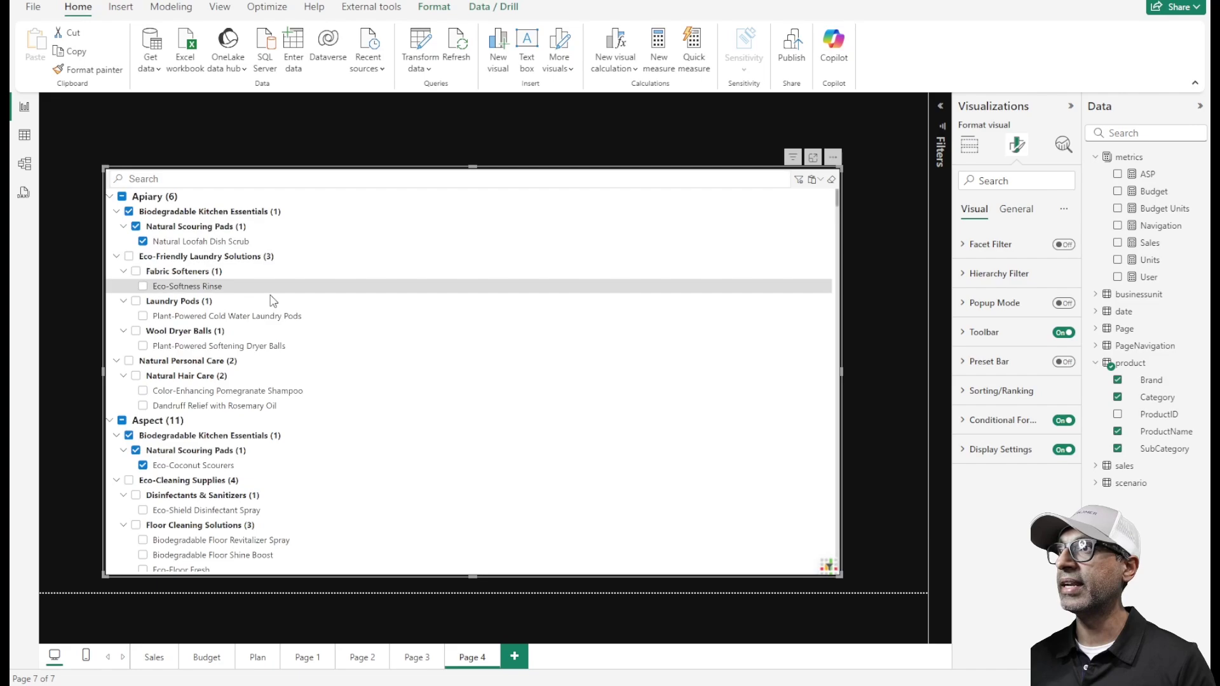
{"action": "scroll", "coordinate": [273, 295], "scroll_direction": "down", "scroll_amount": 3}
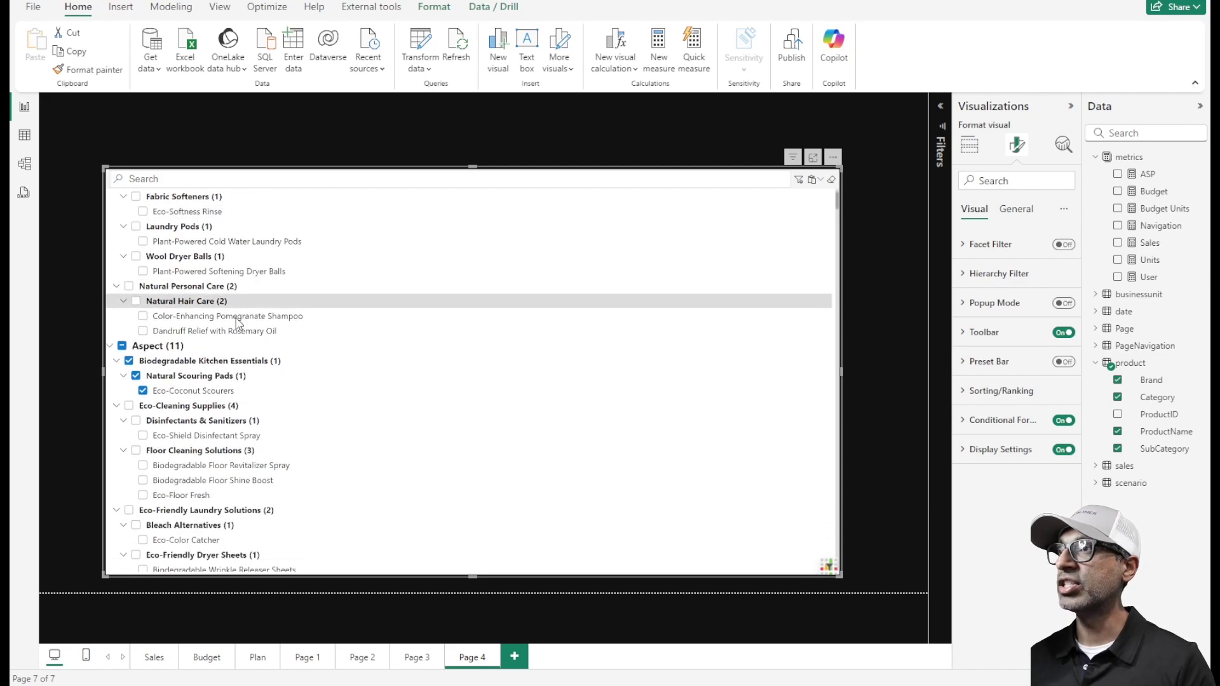
{"action": "scroll", "coordinate": [216, 343], "scroll_direction": "down", "scroll_amount": 2}
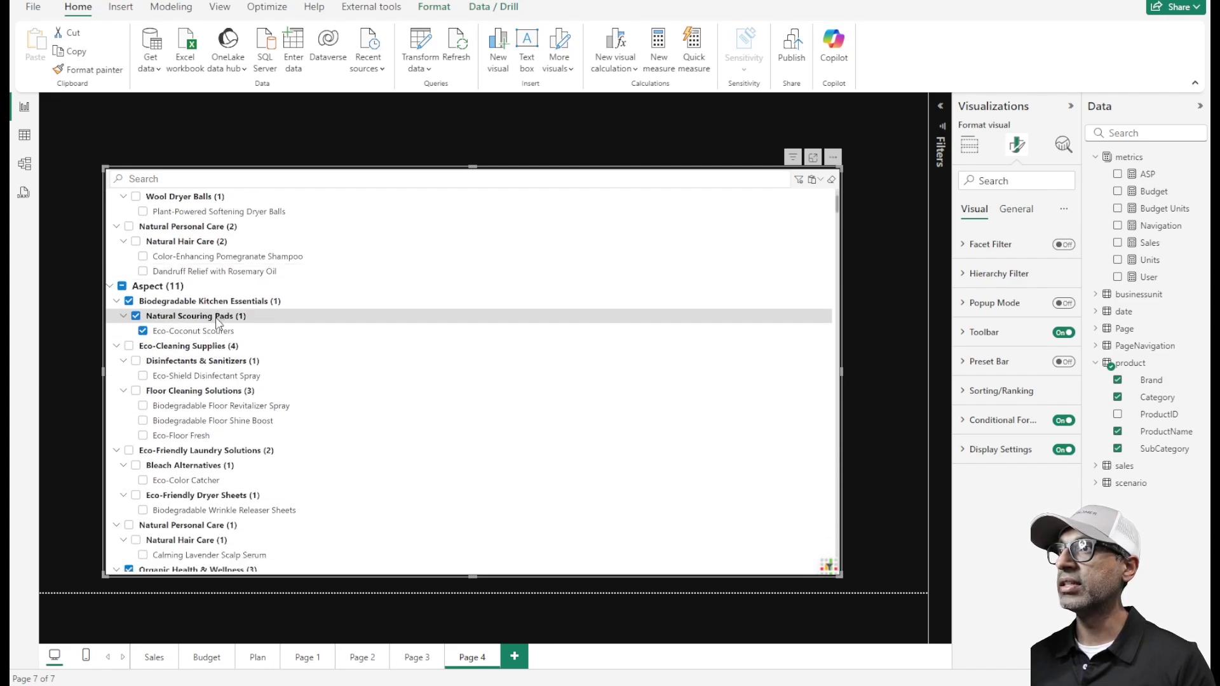
{"action": "scroll", "coordinate": [218, 330], "scroll_direction": "down", "scroll_amount": 3}
{"action": "scroll", "coordinate": [218, 330], "scroll_direction": "down", "scroll_amount": 4}
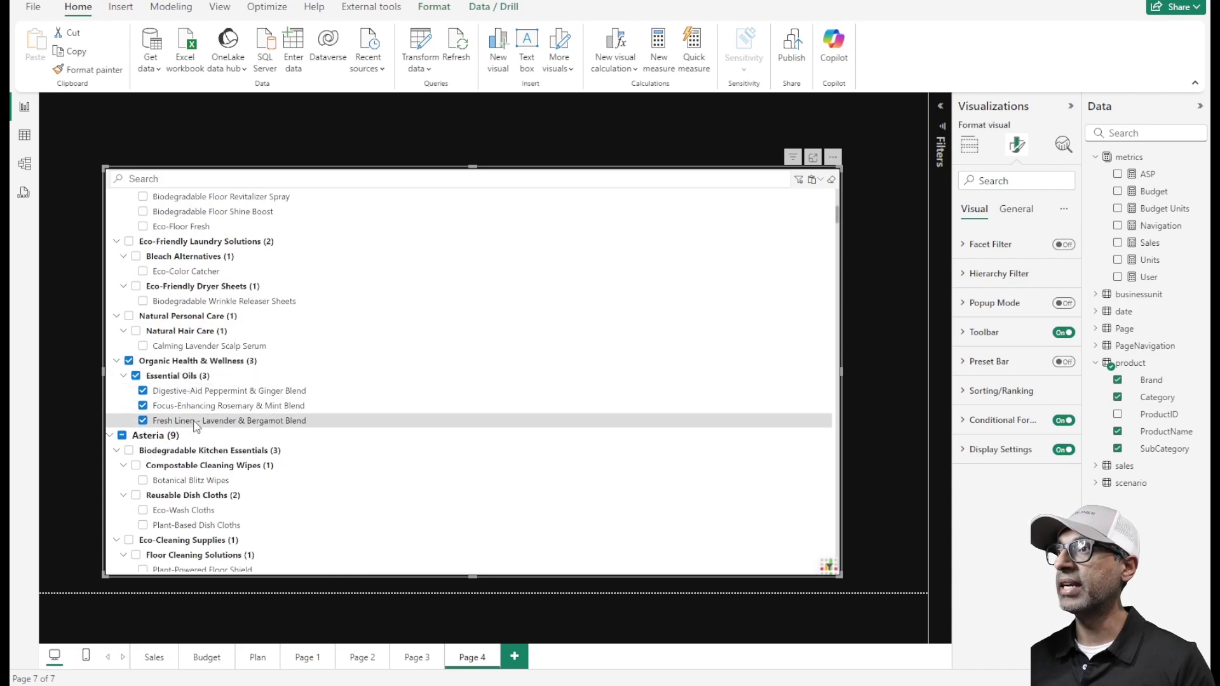
{"action": "scroll", "coordinate": [194, 413], "scroll_direction": "down", "scroll_amount": 6}
{"action": "scroll", "coordinate": [197, 425], "scroll_direction": "down", "scroll_amount": 4}
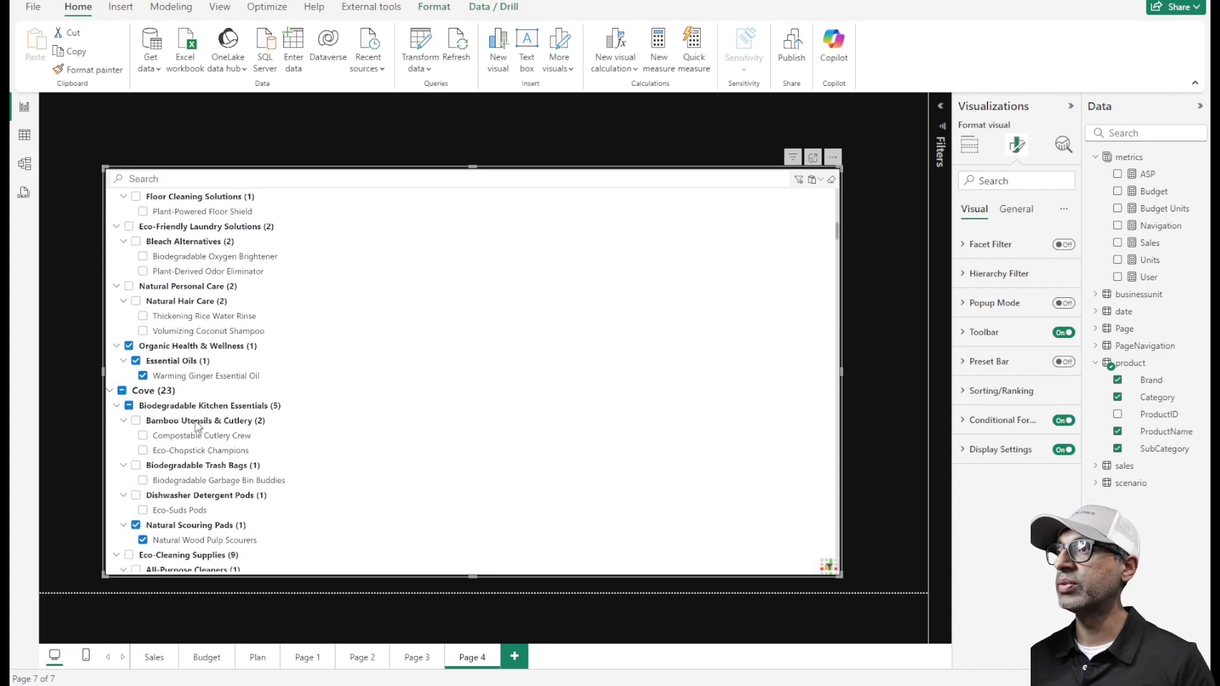
{"action": "scroll", "coordinate": [196, 424], "scroll_direction": "up", "scroll_amount": 12}
{"action": "scroll", "coordinate": [197, 425], "scroll_direction": "up", "scroll_amount": 7}
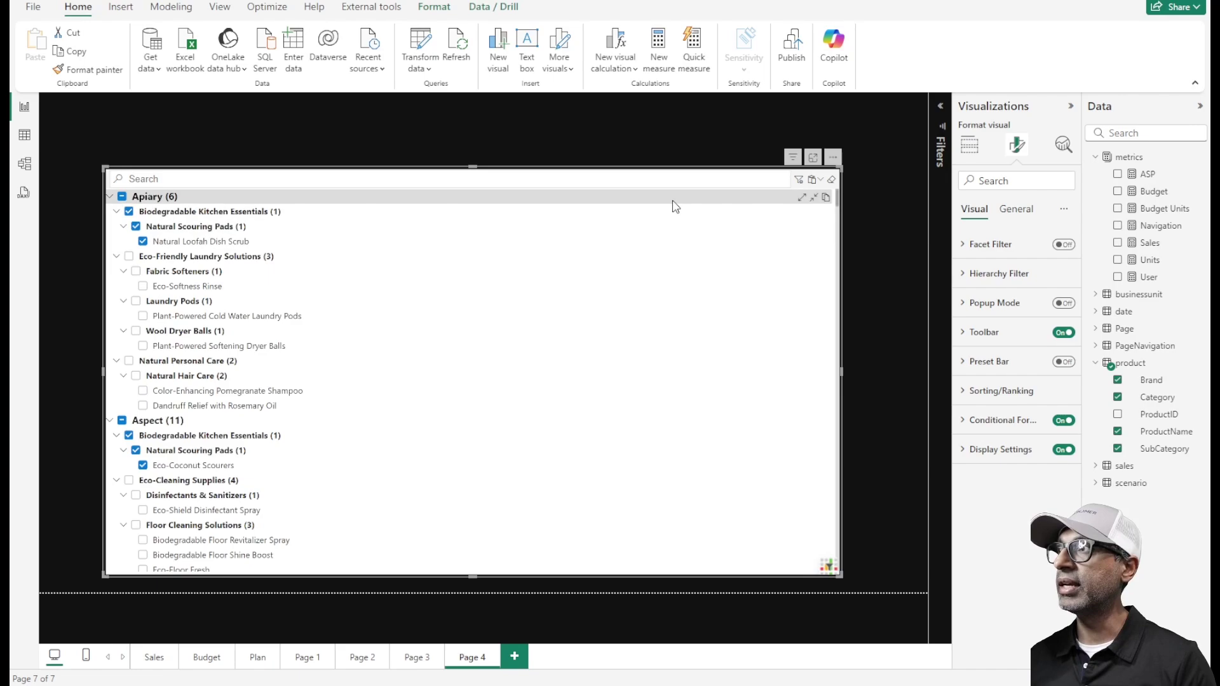
Create a new saved filter preset named Eco from the preset list.
{"action": "left_click", "coordinate": [122, 197]}
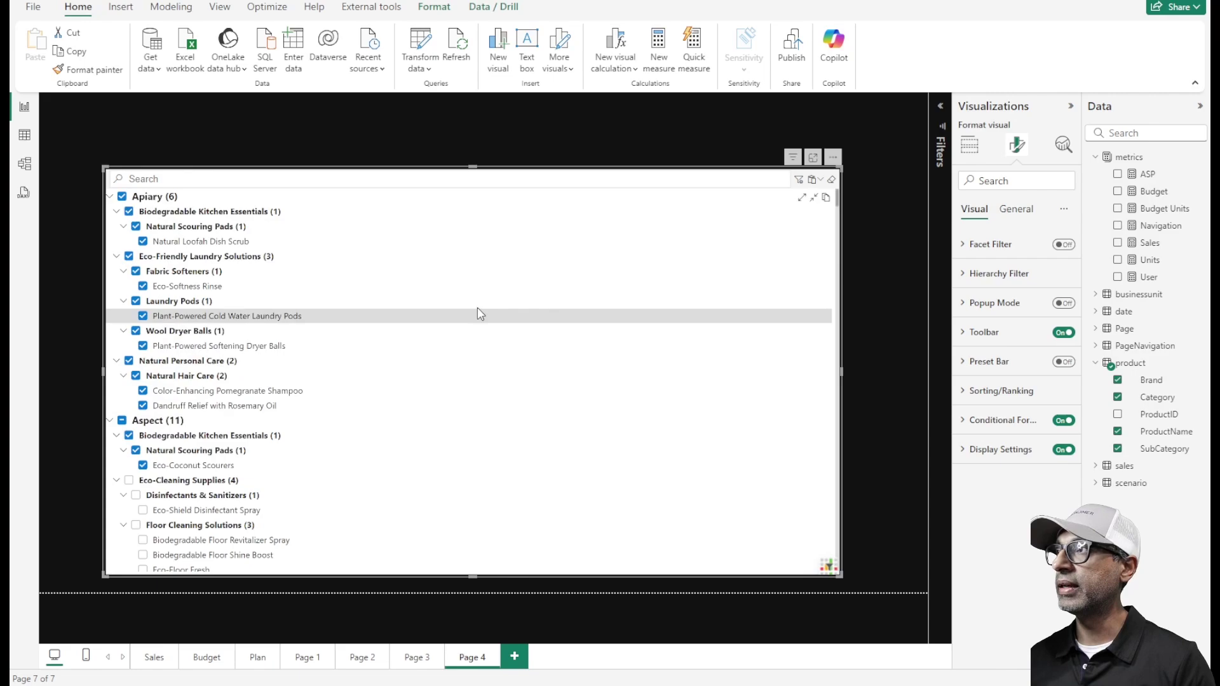
{"action": "left_click", "coordinate": [800, 182]}
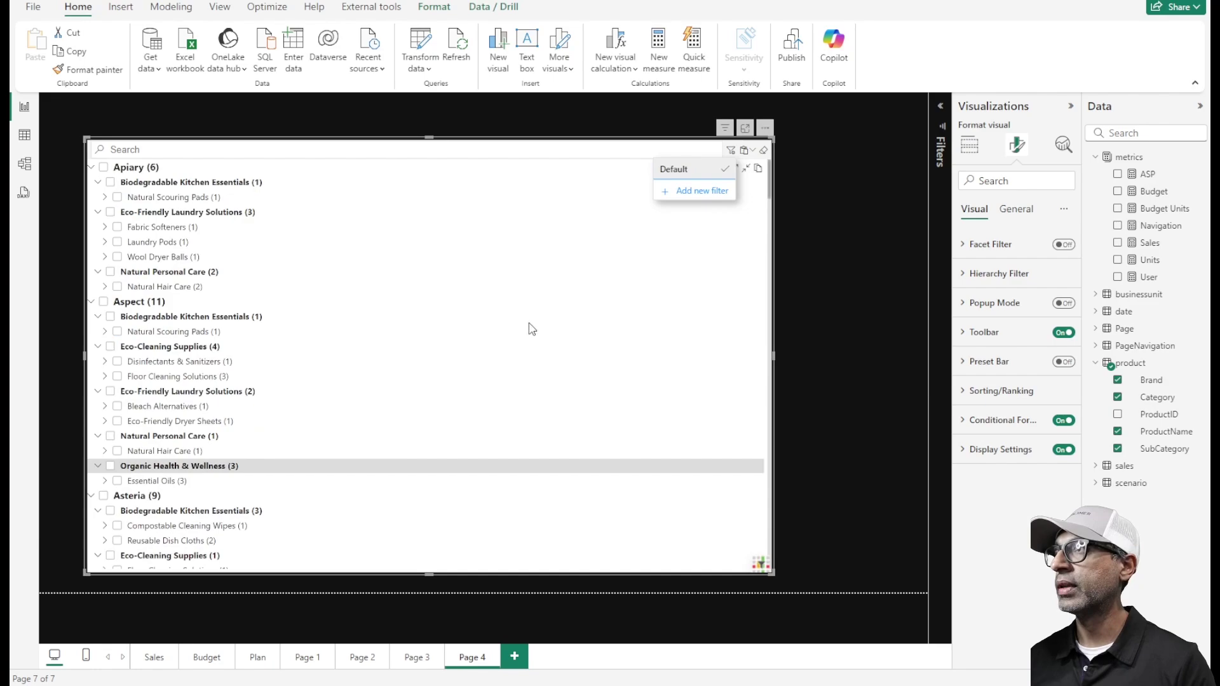
{"action": "left_click", "coordinate": [684, 198]}
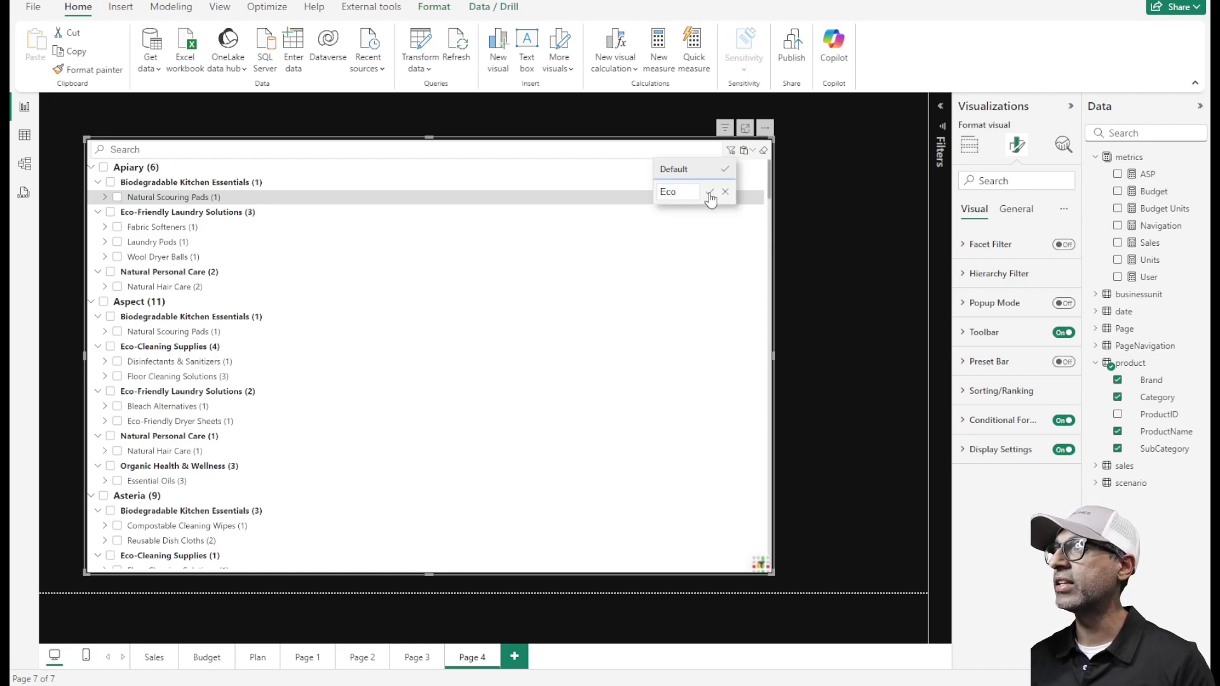
{"action": "left_click", "coordinate": [710, 195]}
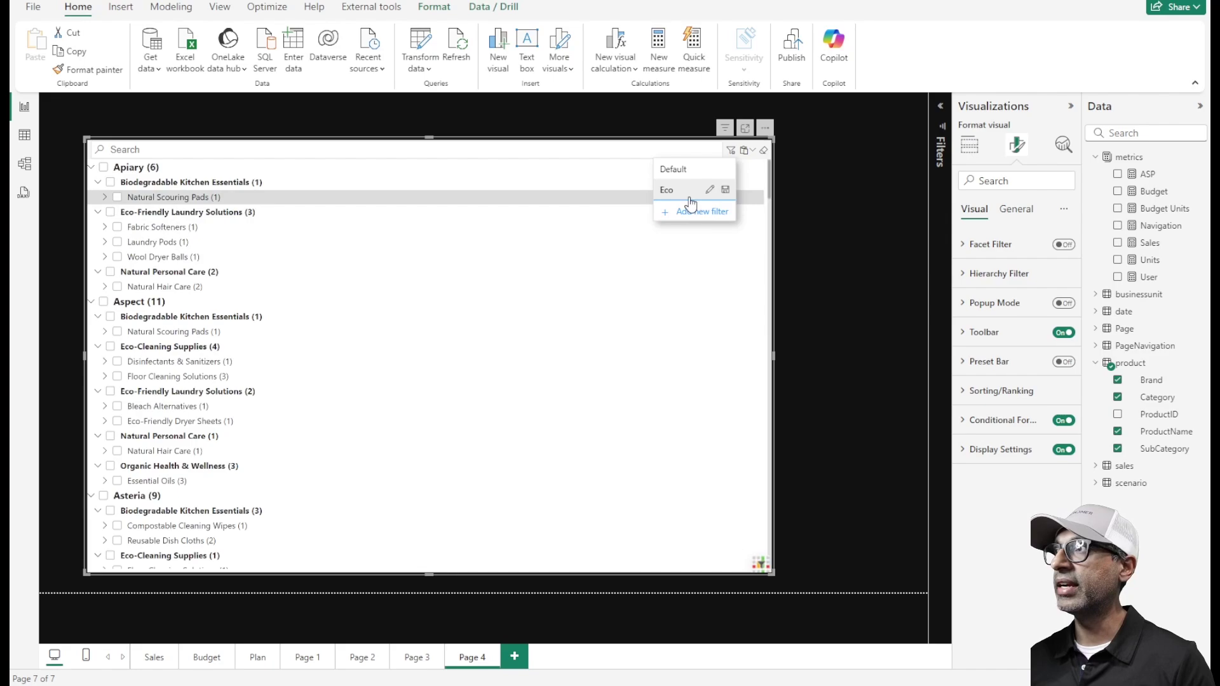
{"action": "left_click", "coordinate": [744, 170]}
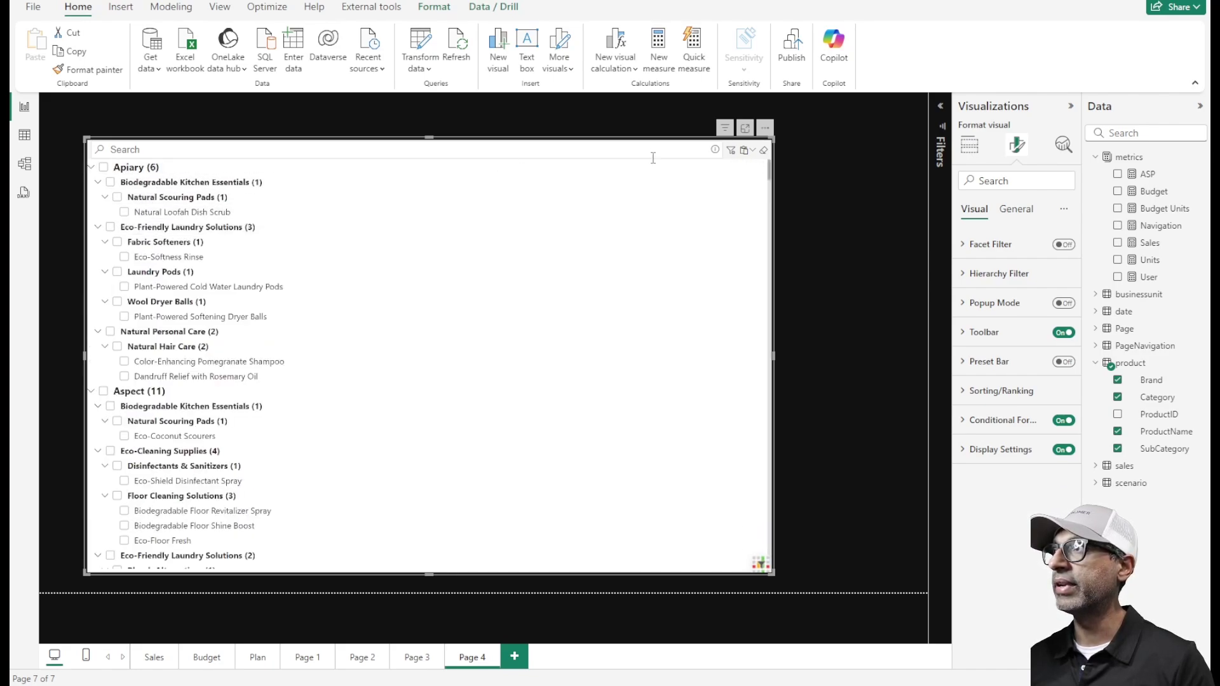
{"action": "left_click", "coordinate": [739, 153]}
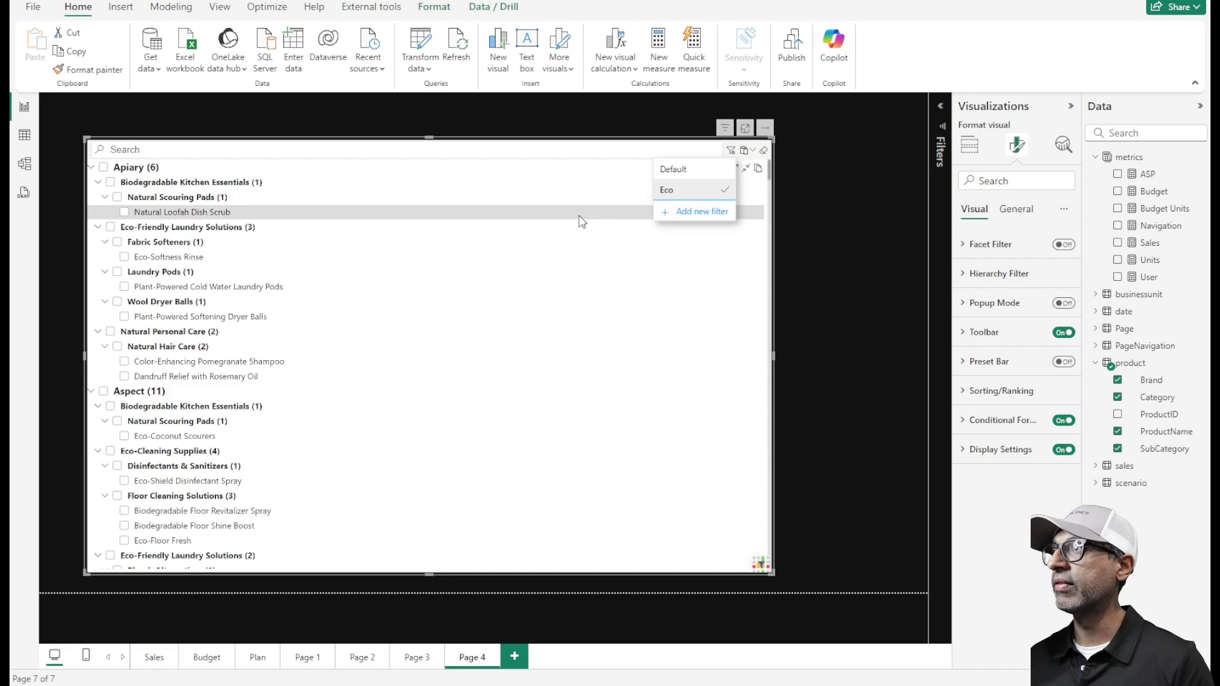
{"action": "left_click", "coordinate": [126, 261]}
Check Eco-Softness Rinse, Eco-Coconut Scourers, Eco-Floor Fresh and Eco-Color Catcher.
{"action": "left_click", "coordinate": [125, 257]}
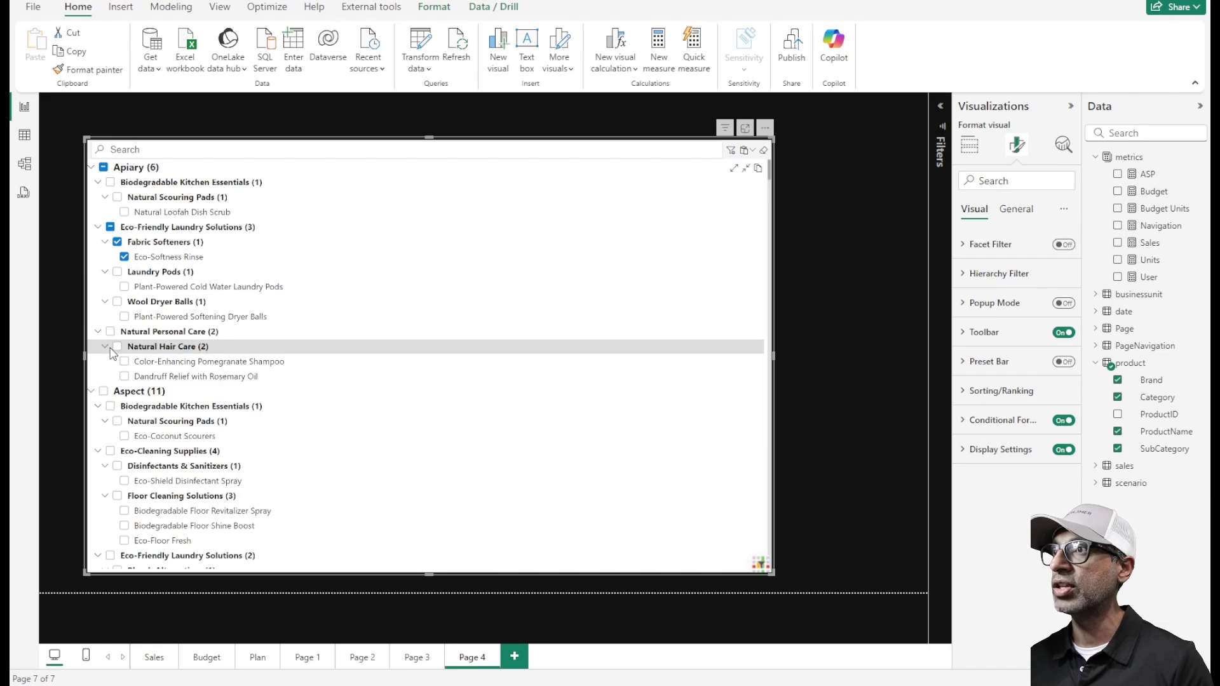
{"action": "left_click", "coordinate": [126, 437]}
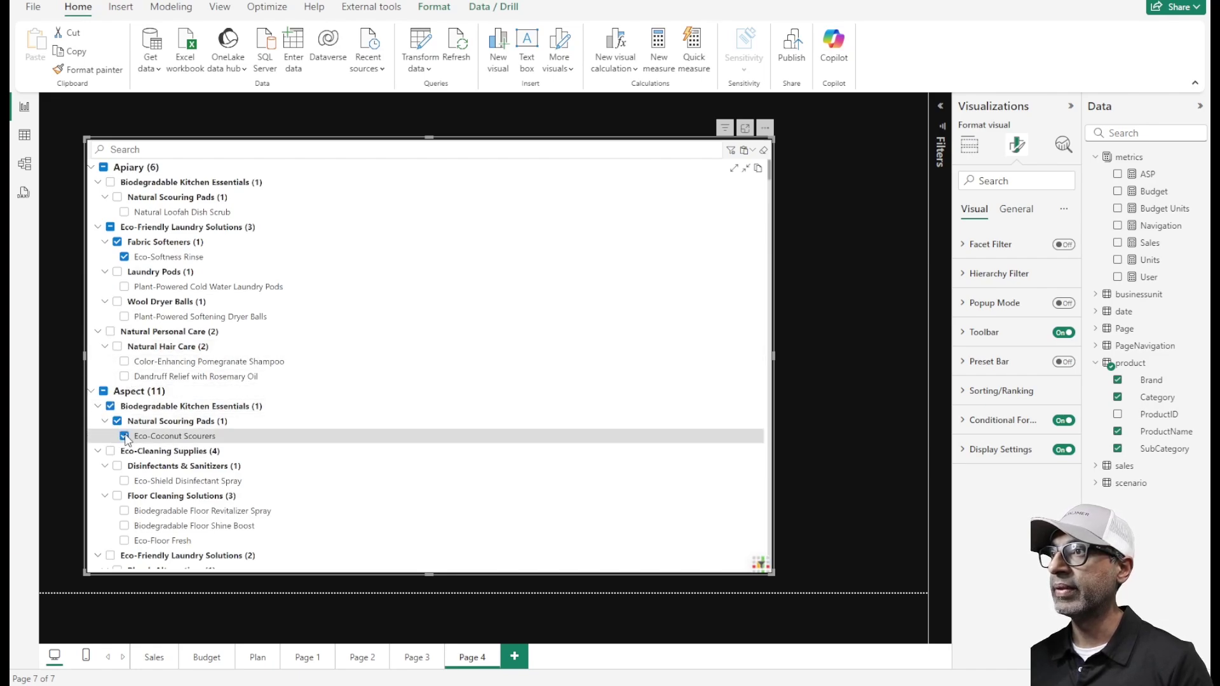
{"action": "scroll", "coordinate": [145, 450], "scroll_direction": "down", "scroll_amount": 1}
{"action": "left_click", "coordinate": [124, 467]}
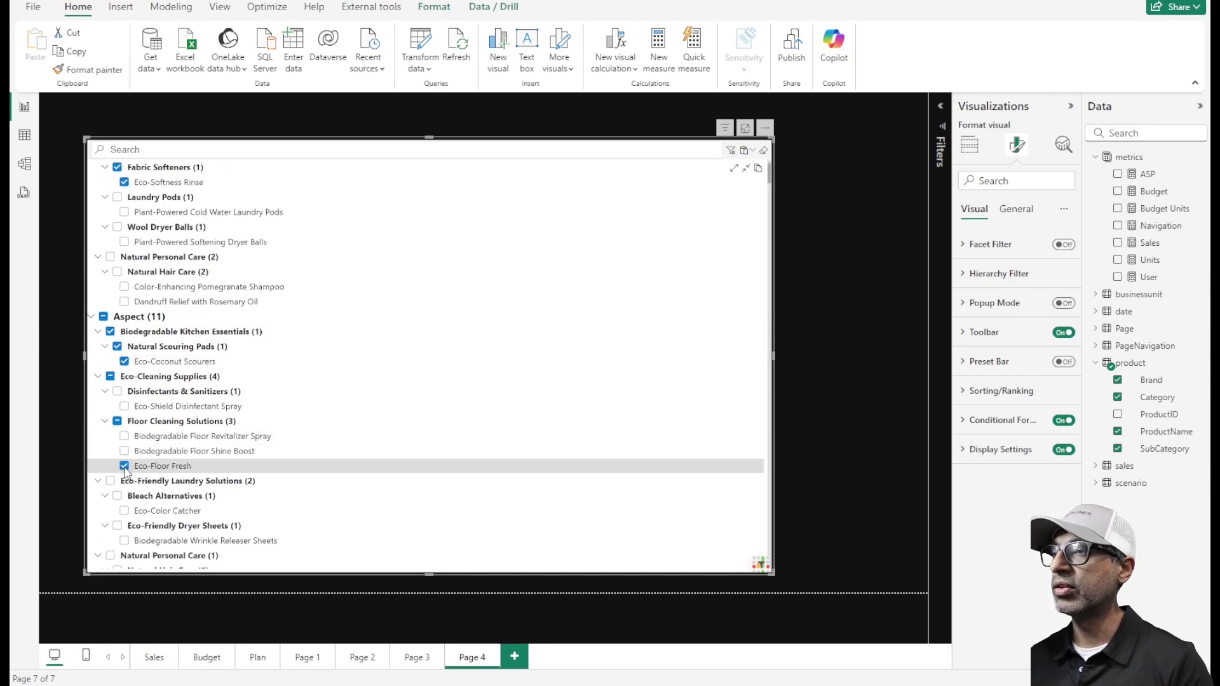
{"action": "scroll", "coordinate": [160, 474], "scroll_direction": "down", "scroll_amount": 2}
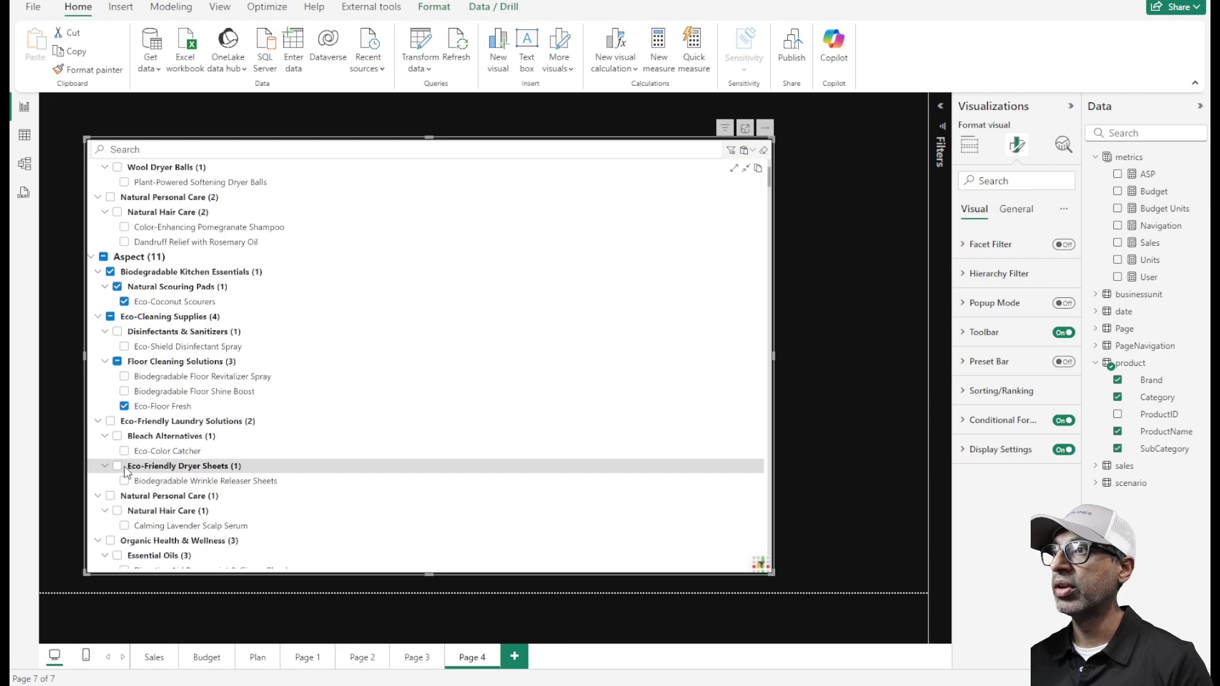
{"action": "left_click", "coordinate": [125, 451]}
{"action": "scroll", "coordinate": [215, 443], "scroll_direction": "up", "scroll_amount": 2}
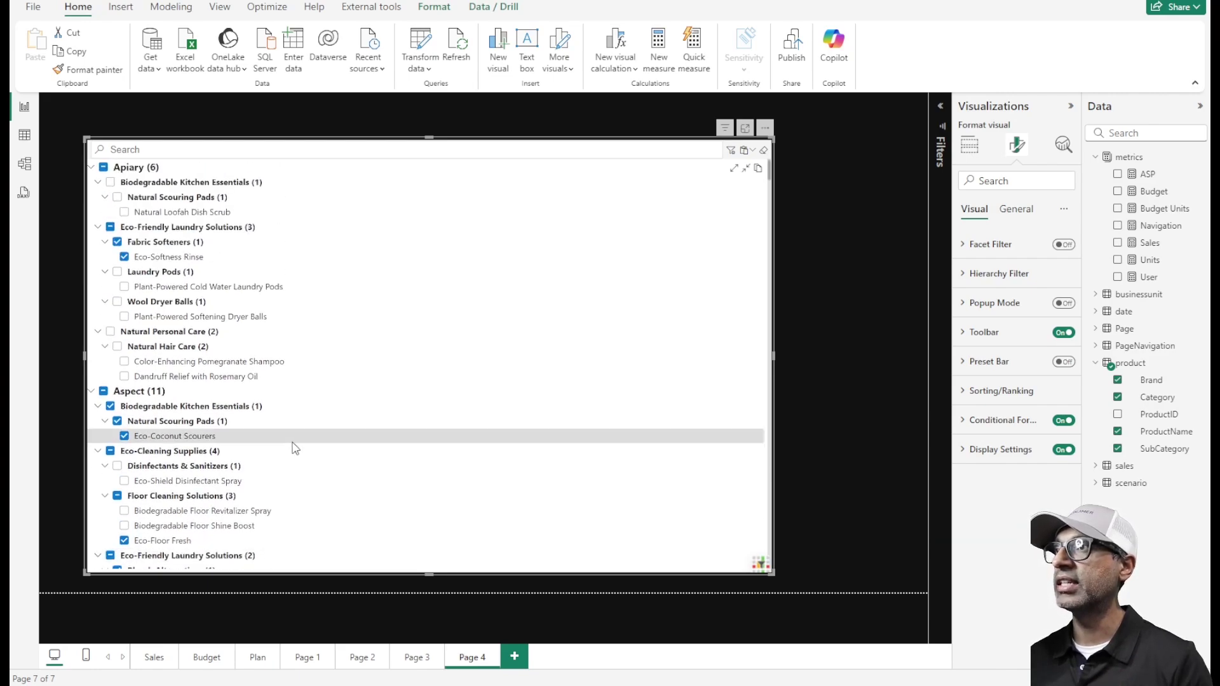
Switch between the Default and Eco presets to confirm the saved selection.
{"action": "left_click", "coordinate": [731, 151]}
{"action": "left_click", "coordinate": [683, 169]}
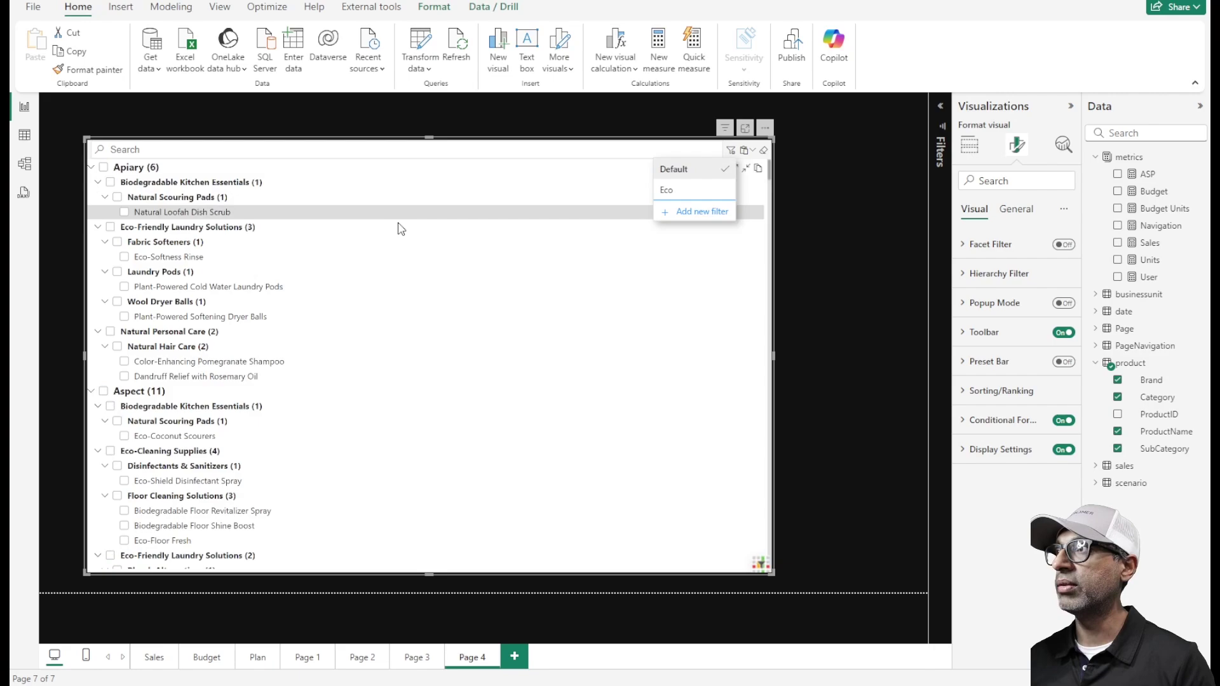
{"action": "left_click", "coordinate": [667, 190]}
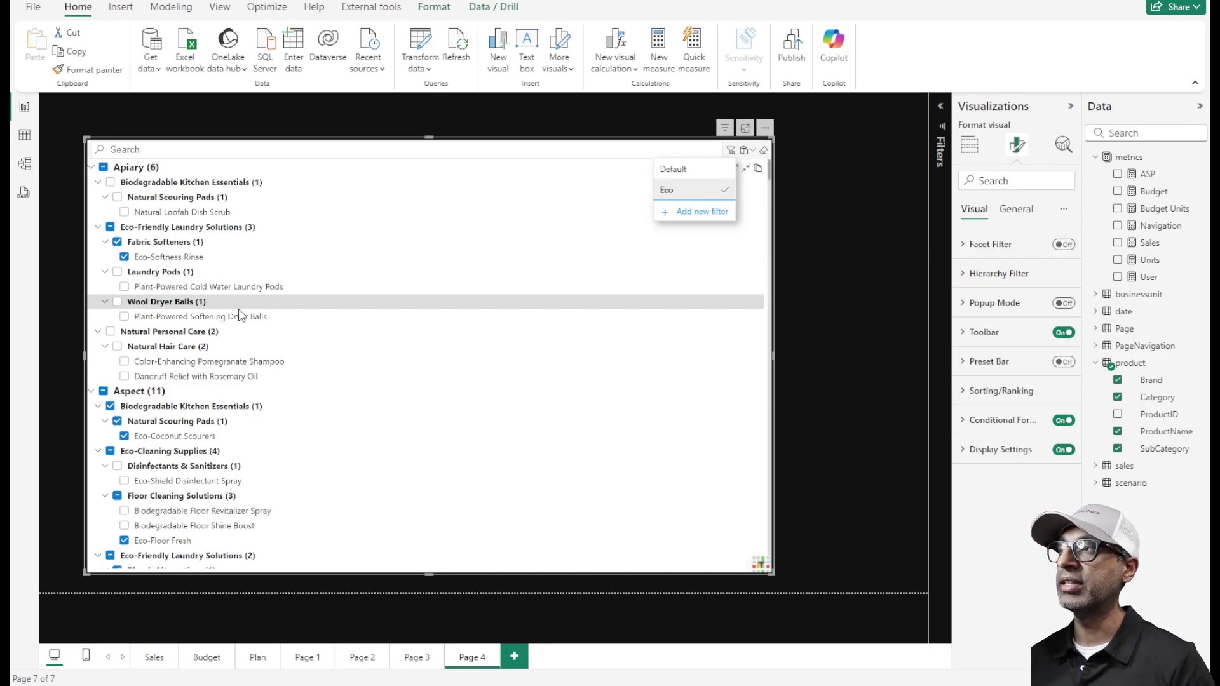
{"action": "key", "text": "Escape"}
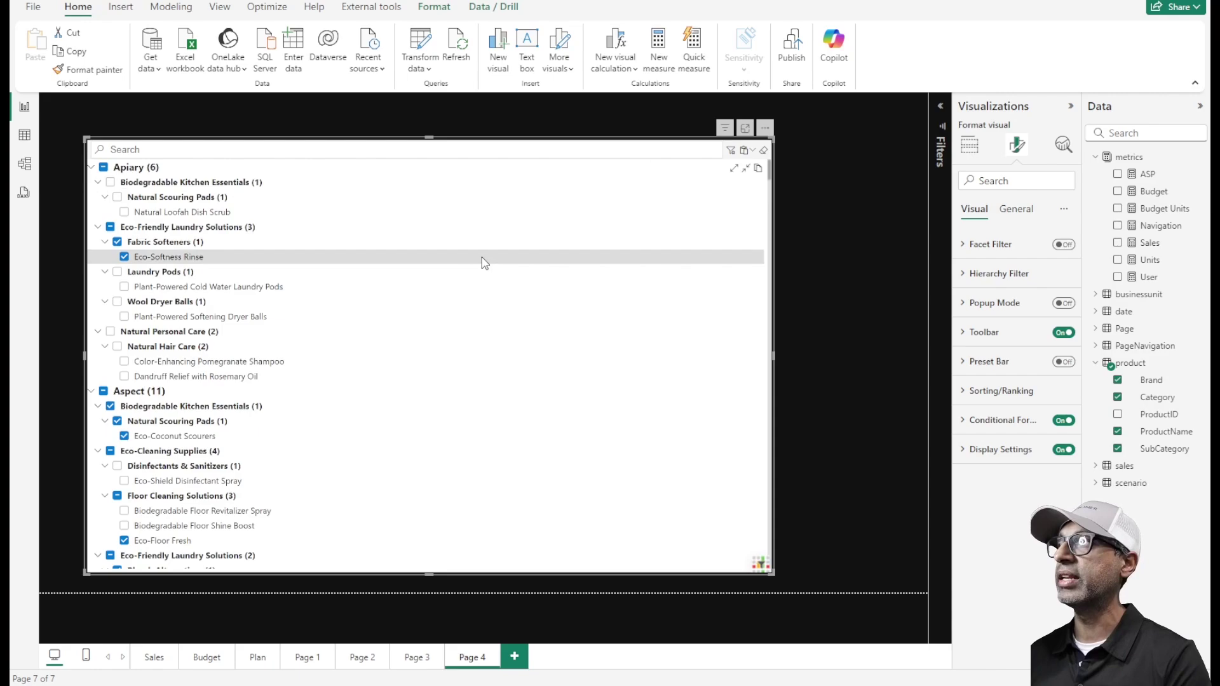
{"action": "left_click", "coordinate": [731, 156]}
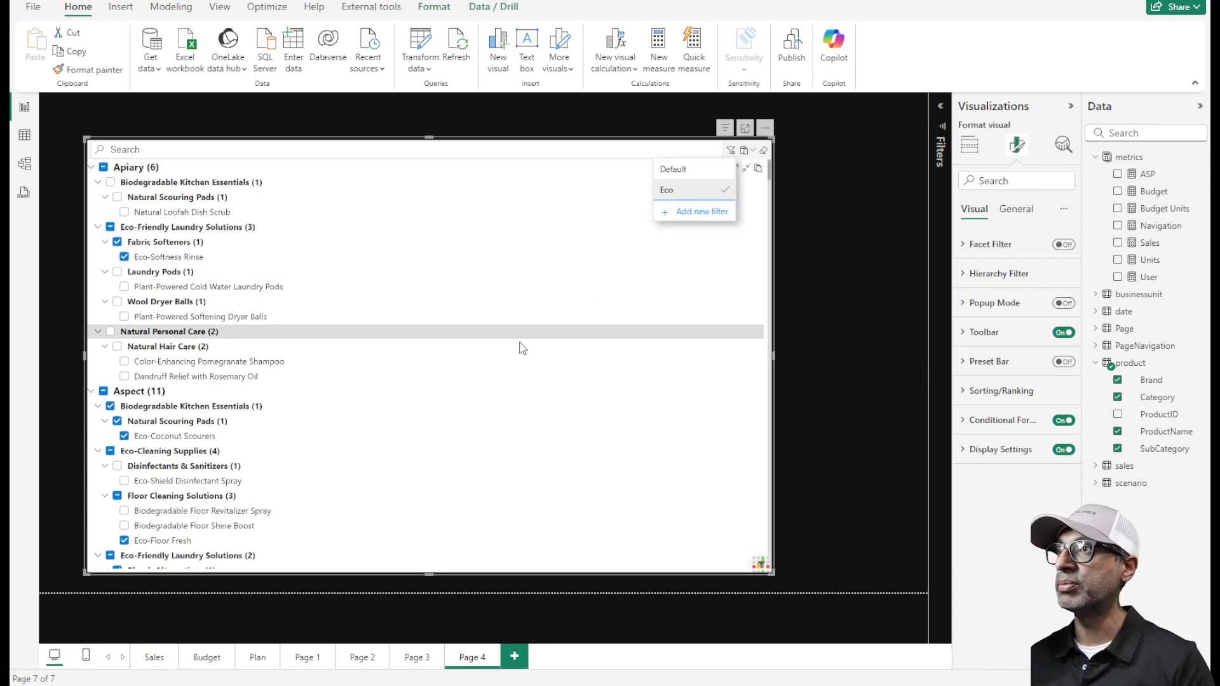
{"action": "key", "text": "Escape"}
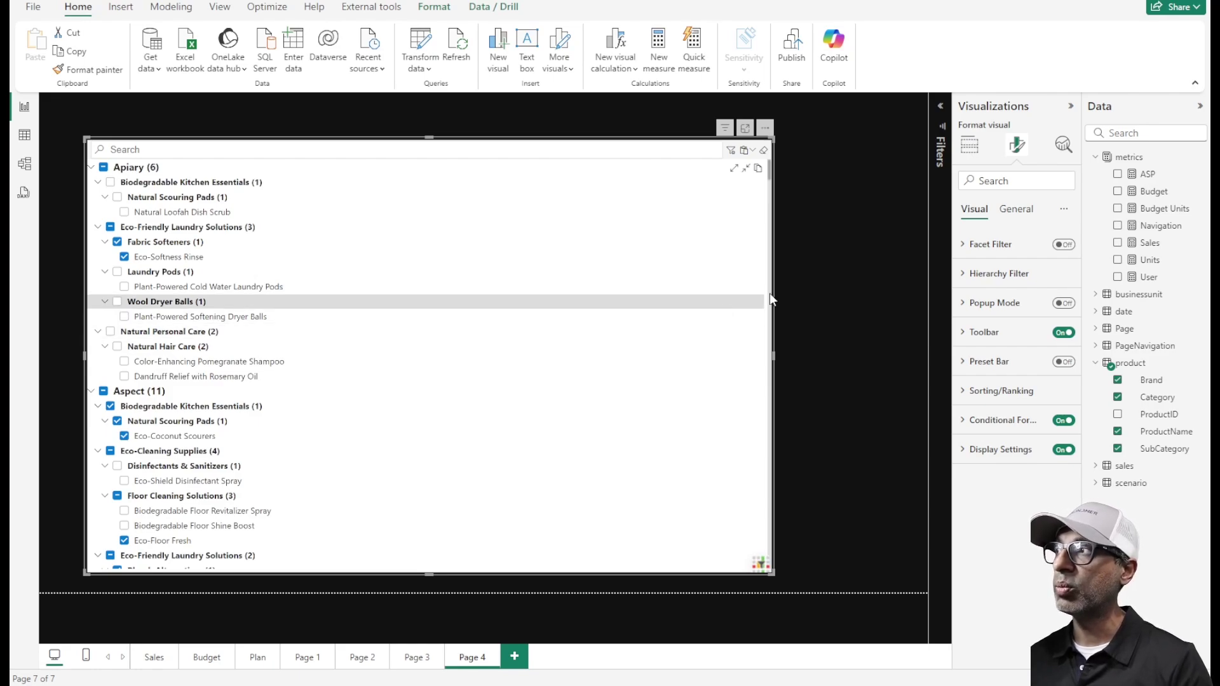
Add the Sales measure to the Super Filter, then reset it to the Default preset.
{"action": "left_click", "coordinate": [970, 146]}
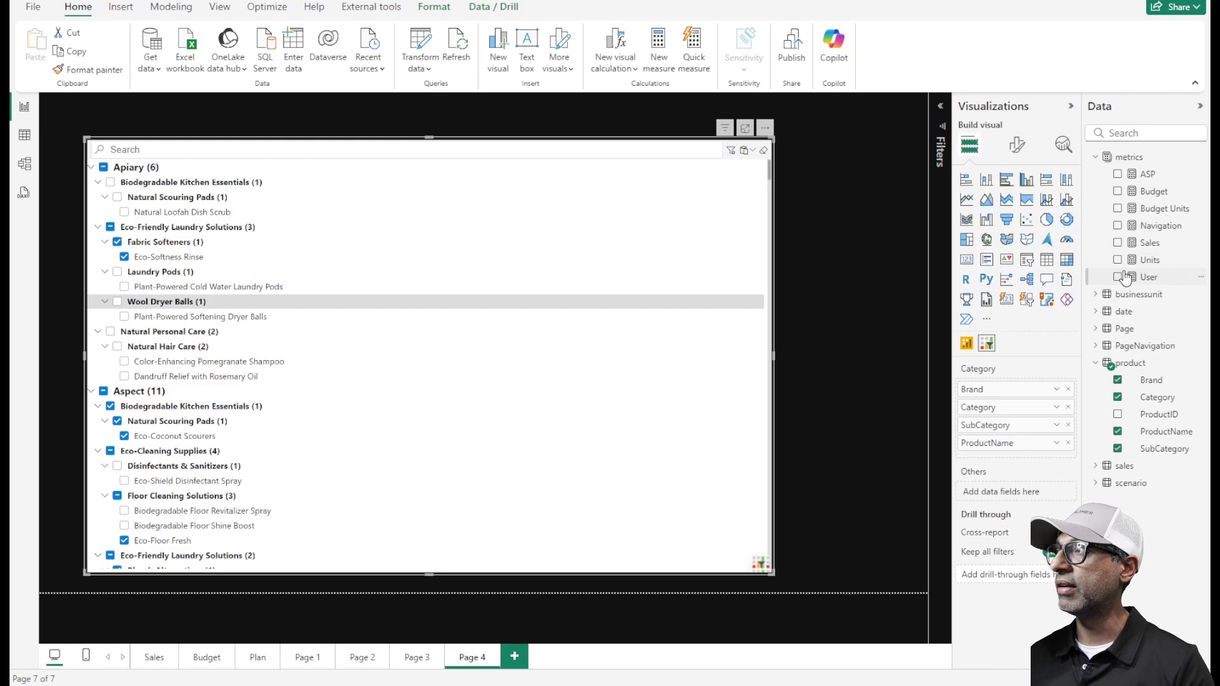
{"action": "left_click", "coordinate": [1118, 243]}
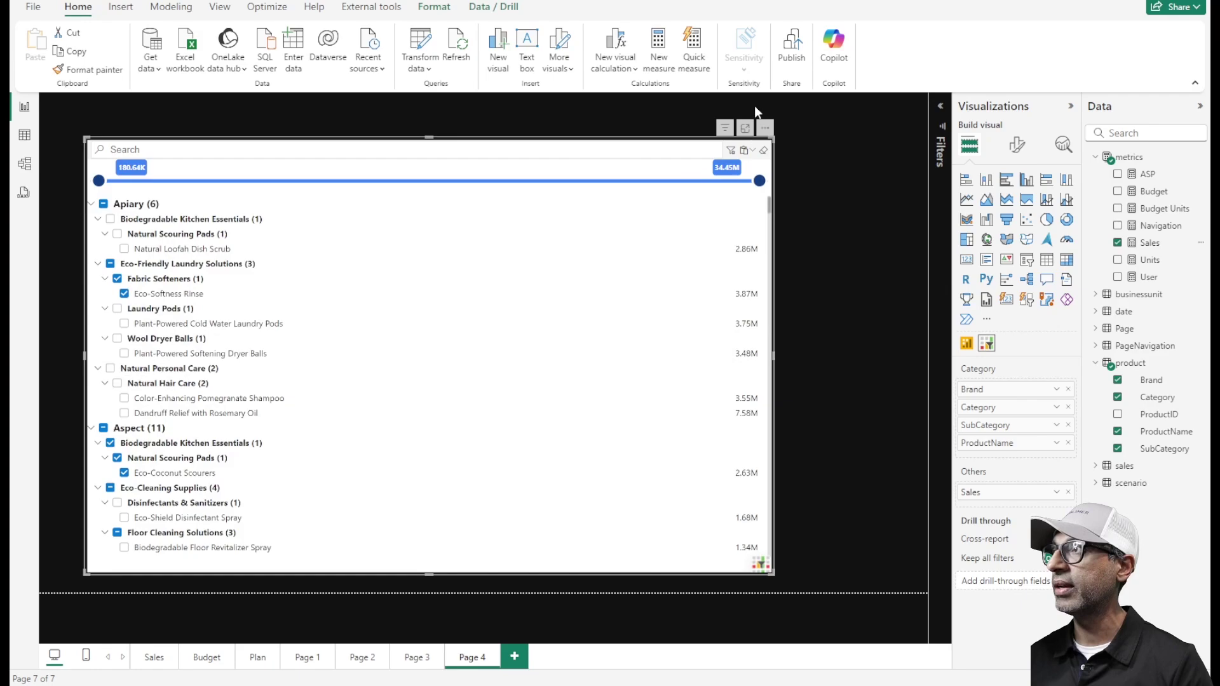
{"action": "left_click", "coordinate": [731, 151]}
{"action": "left_click", "coordinate": [683, 169]}
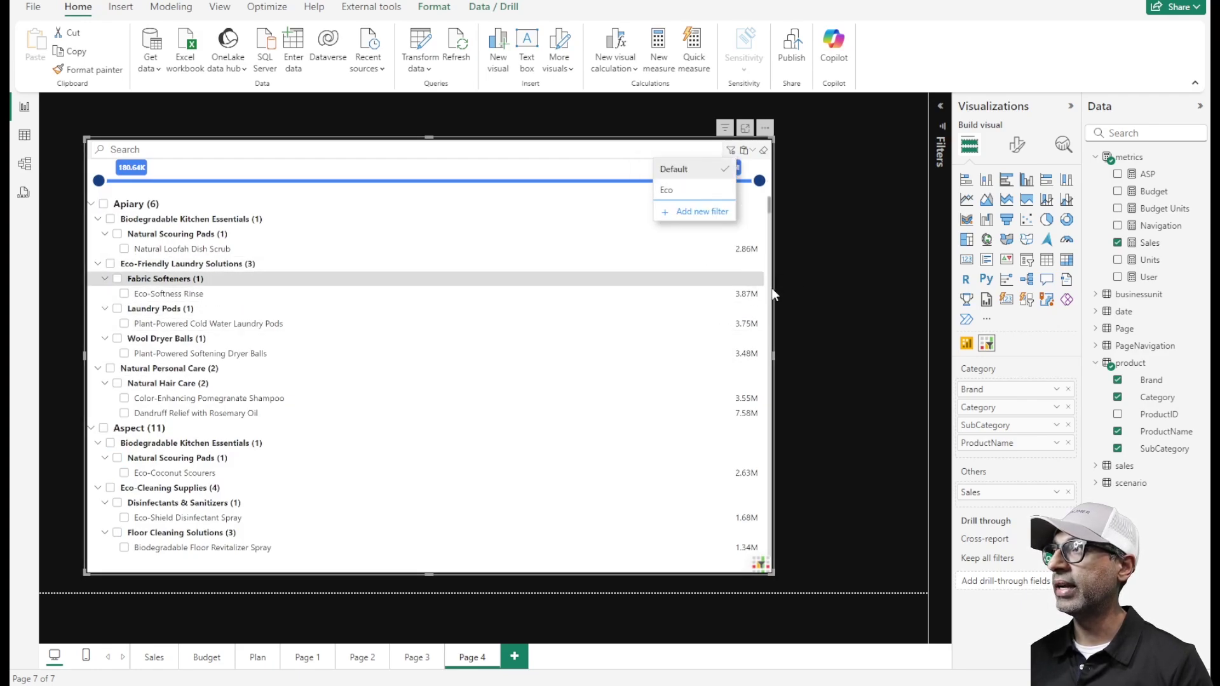
{"action": "left_click", "coordinate": [875, 379]}
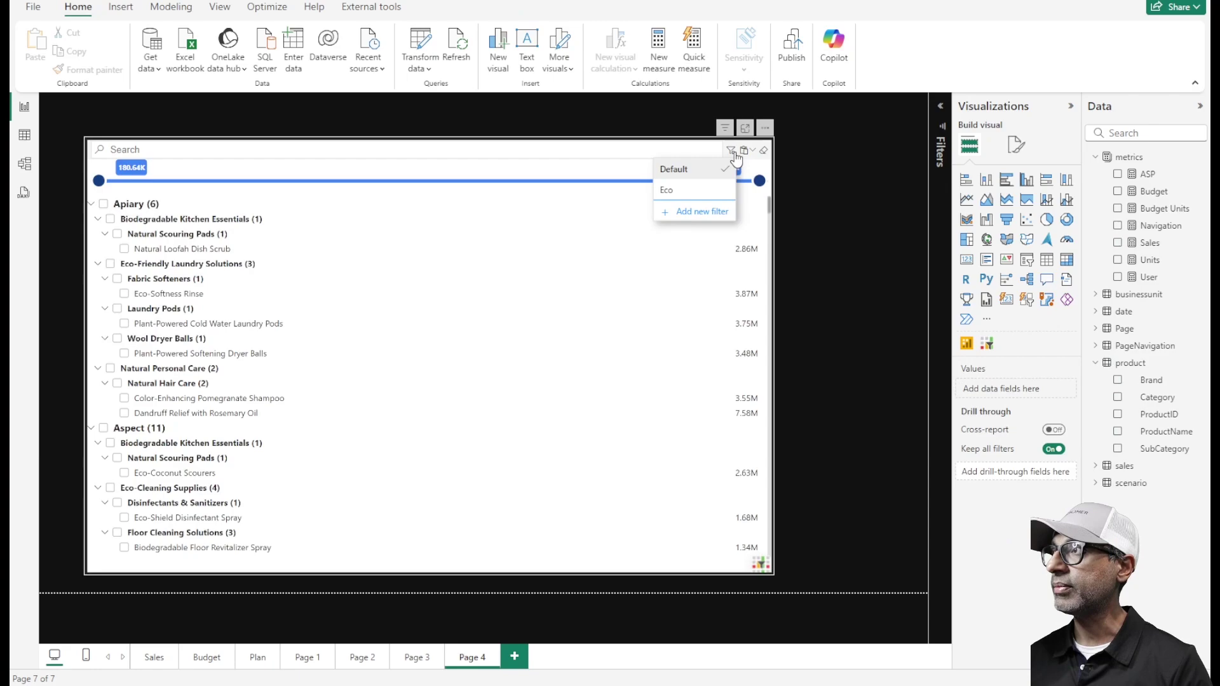
{"action": "left_click", "coordinate": [736, 158]}
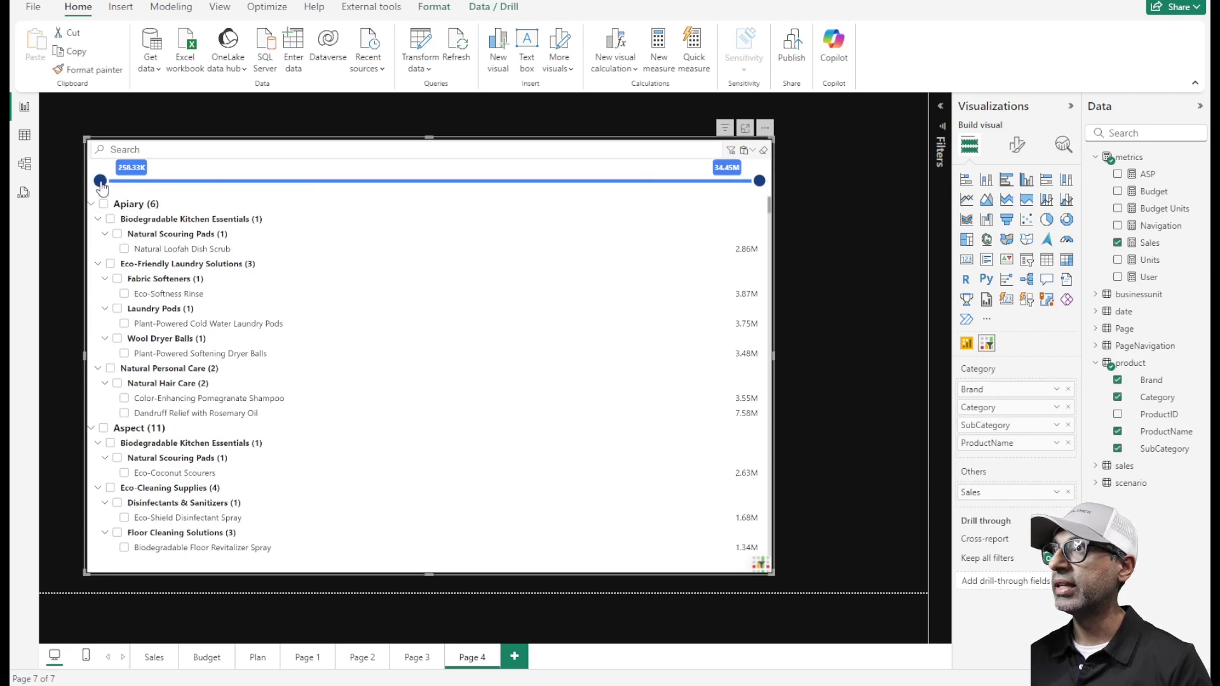
Test the Sales range handles, then restore the full 180.64K–34.45M span.
{"action": "left_click_drag", "start_coordinate": [99, 181], "coordinate": [192, 181]}
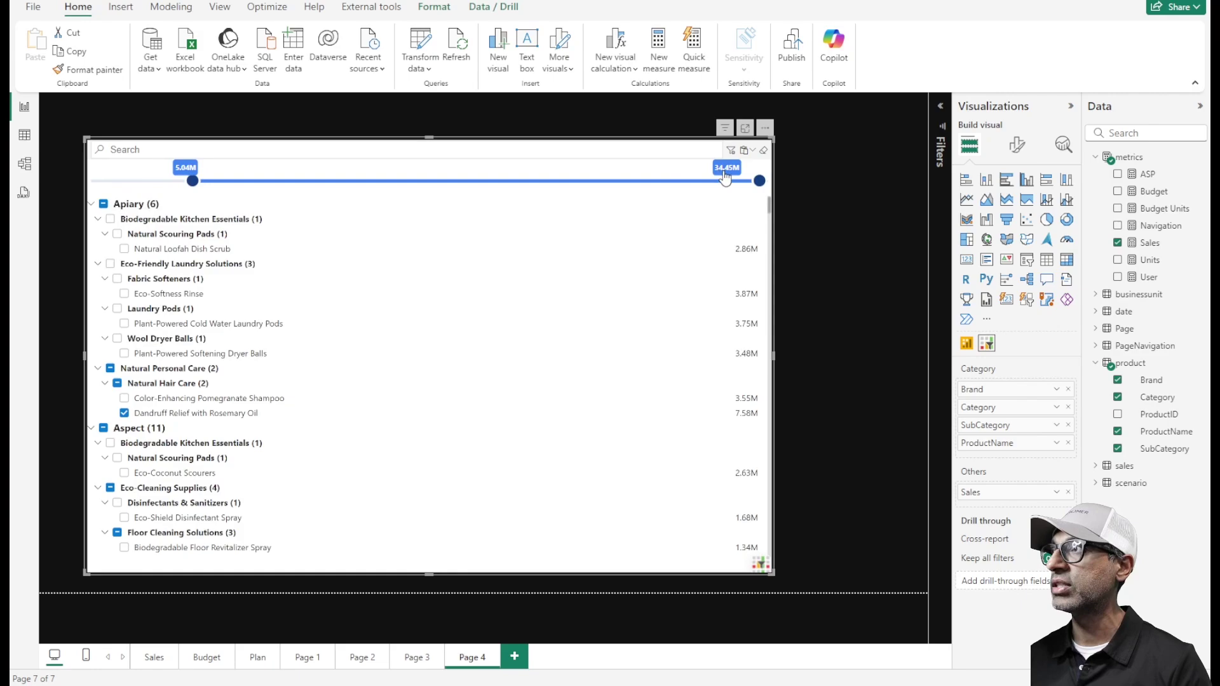
{"action": "left_click_drag", "start_coordinate": [759, 181], "coordinate": [685, 189]}
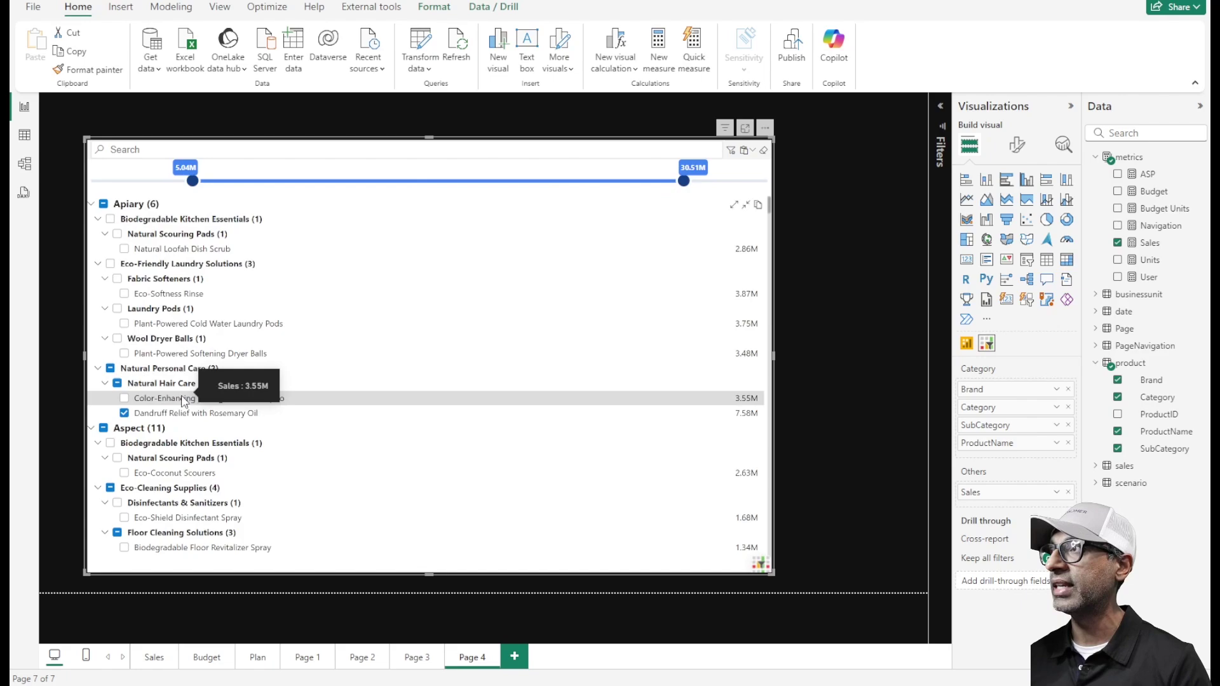
{"action": "left_click_drag", "start_coordinate": [193, 181], "coordinate": [264, 184]}
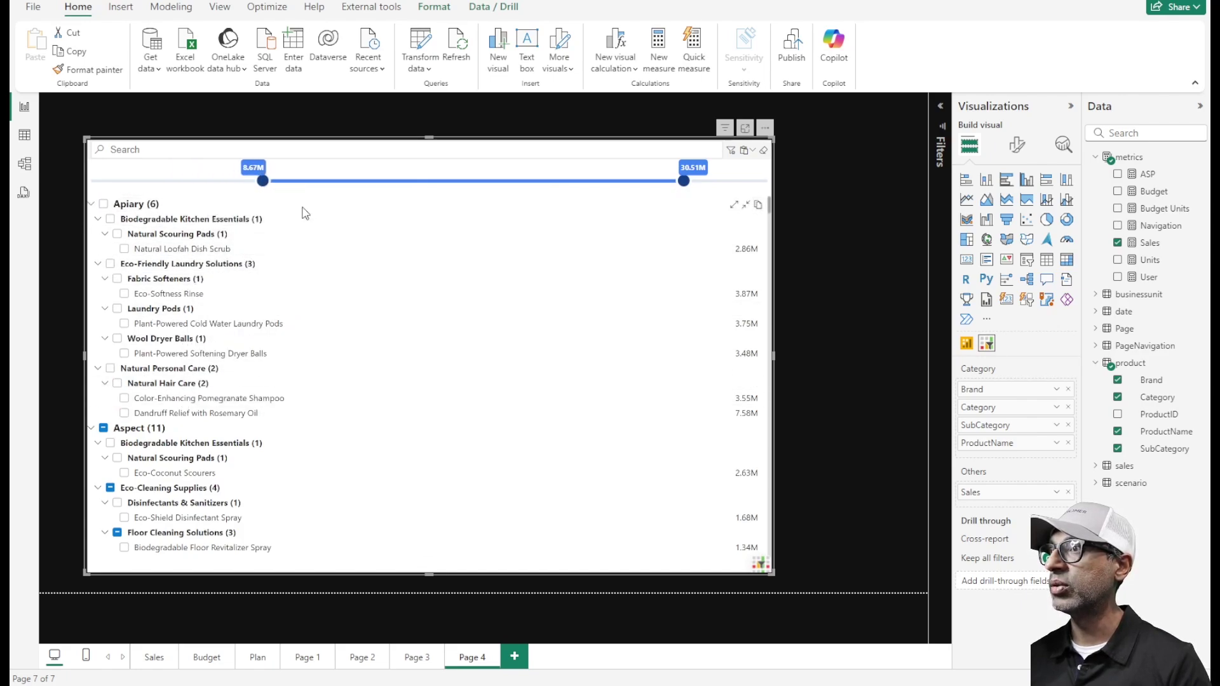
{"action": "left_click_drag", "start_coordinate": [262, 186], "coordinate": [99, 188]}
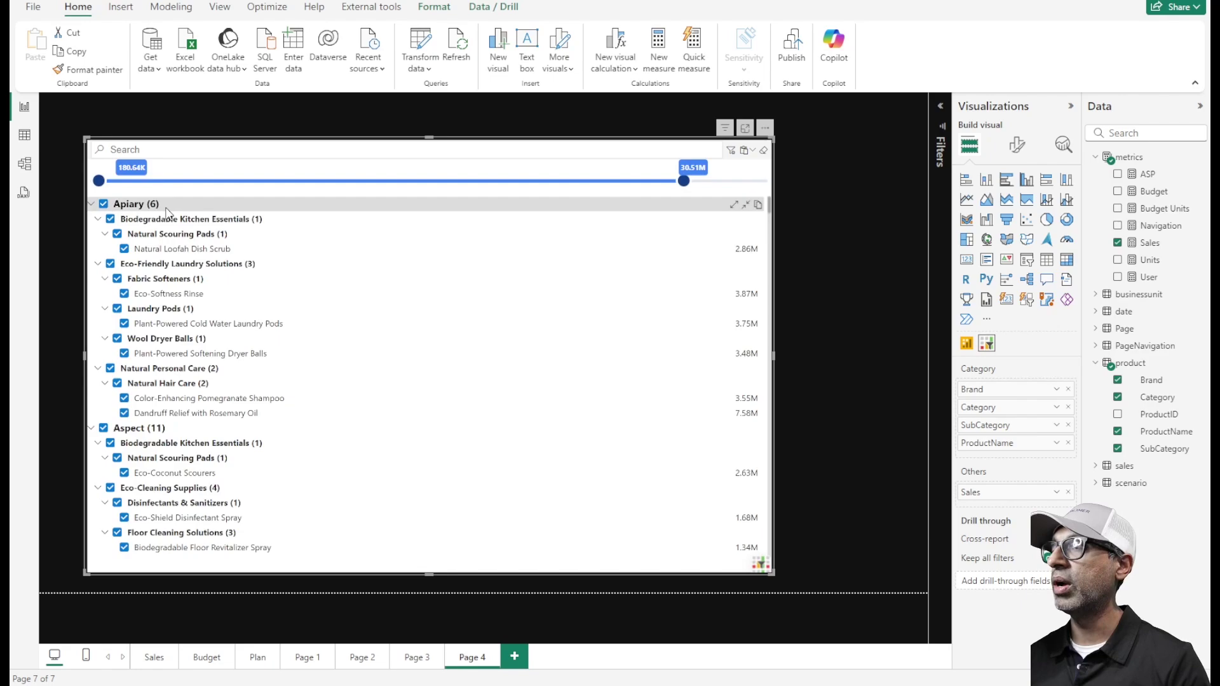
{"action": "mouse_move", "coordinate": [168, 213]}
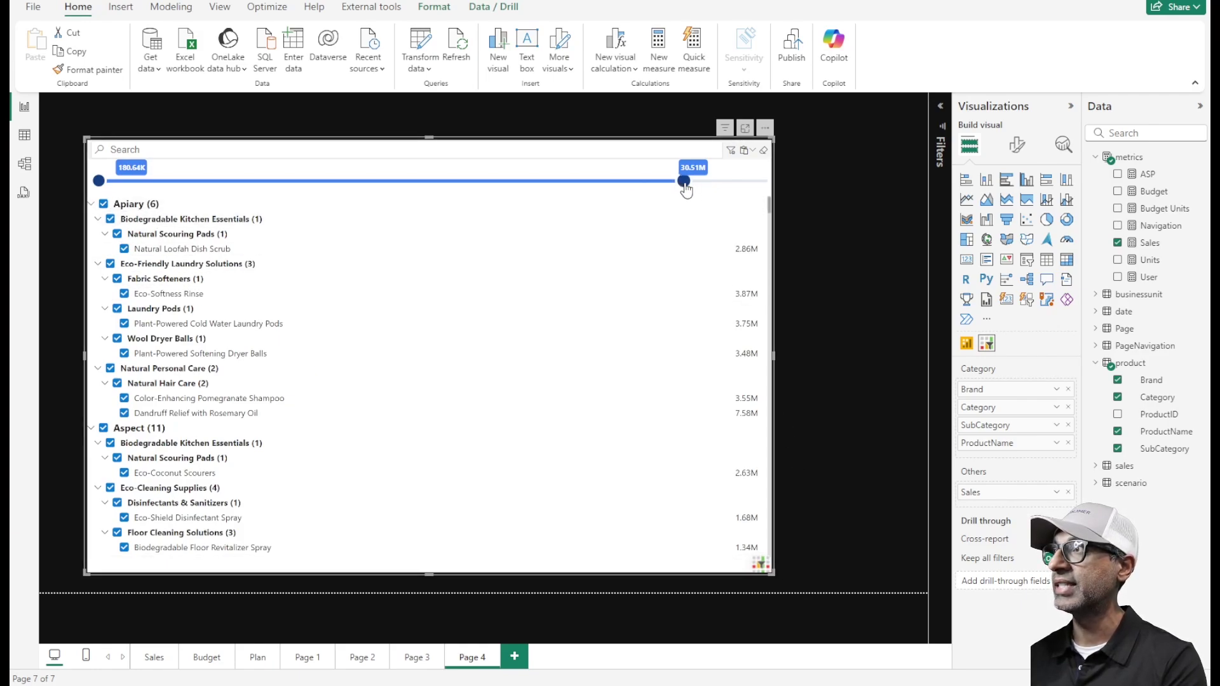
{"action": "left_click_drag", "start_coordinate": [684, 181], "coordinate": [759, 182]}
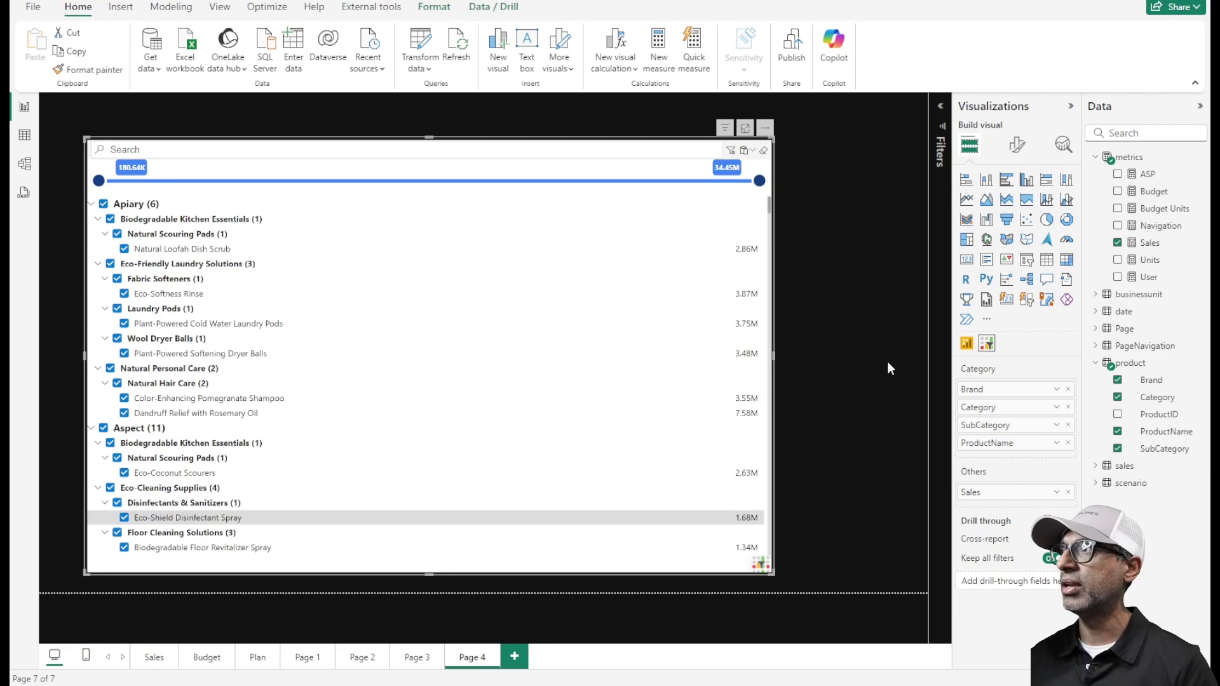
Expand Sorting/Ranking in Format visual and set Sort By to Sales.
{"action": "left_click", "coordinate": [1017, 145]}
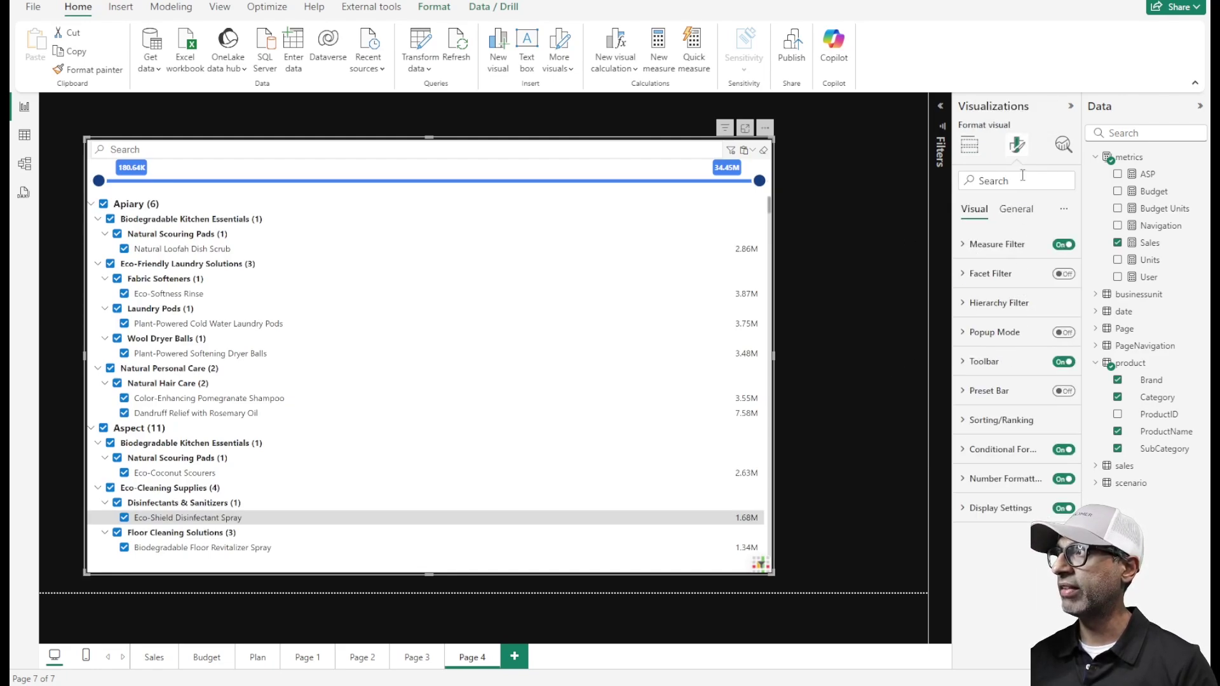
{"action": "left_click", "coordinate": [984, 422]}
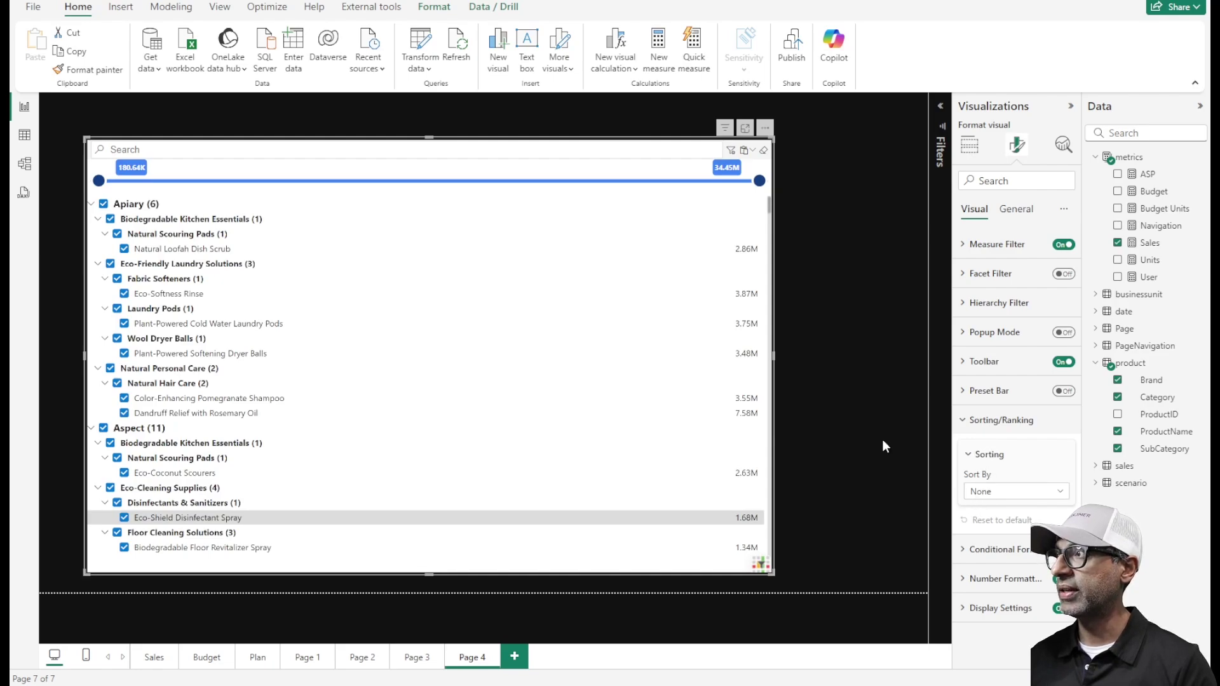
{"action": "left_click", "coordinate": [977, 494]}
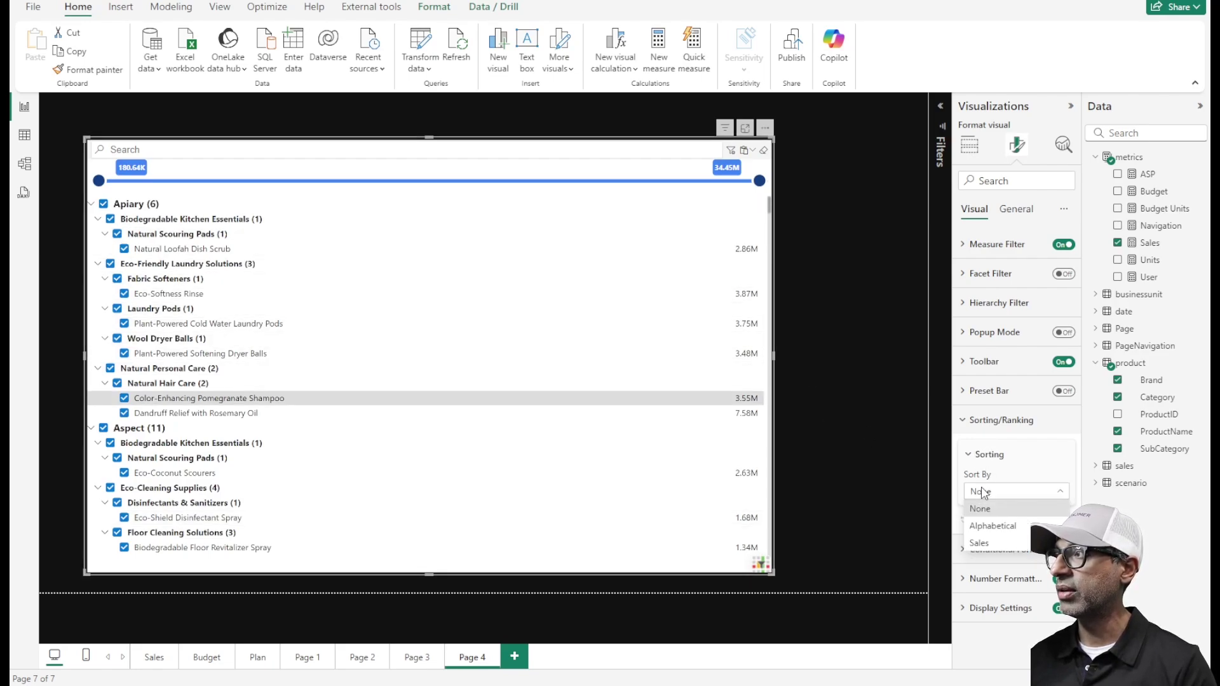
{"action": "left_click", "coordinate": [991, 550]}
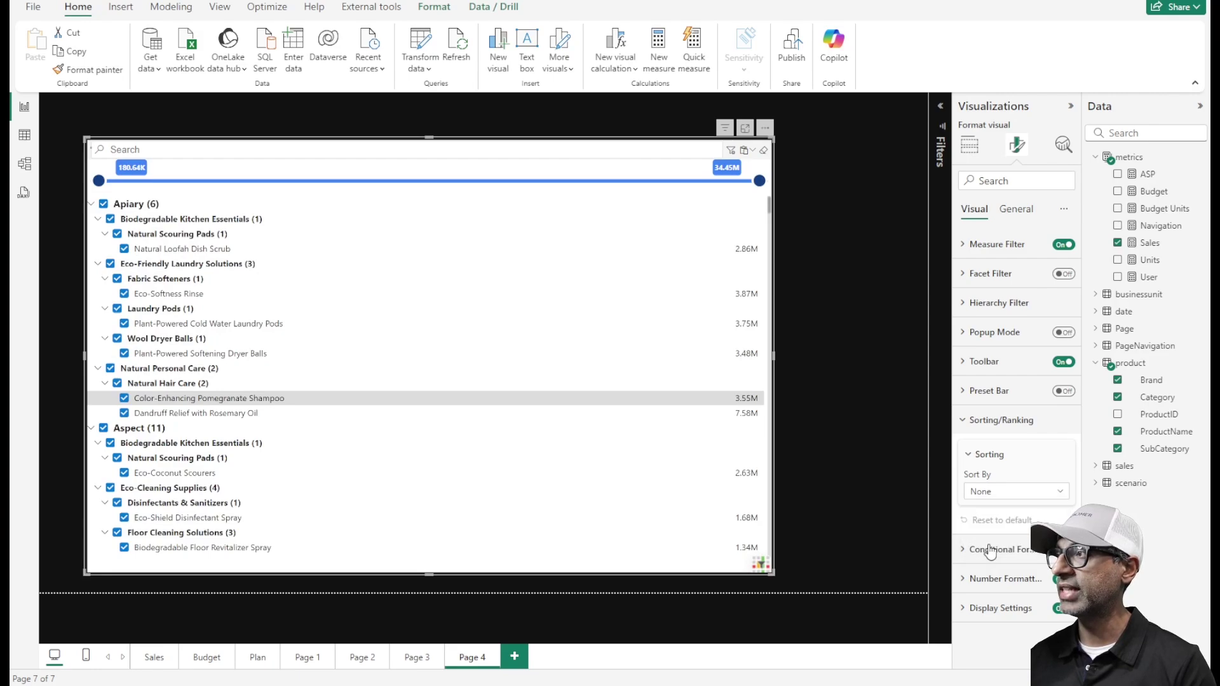
{"action": "left_click", "coordinate": [990, 495]}
{"action": "left_click", "coordinate": [1021, 474]}
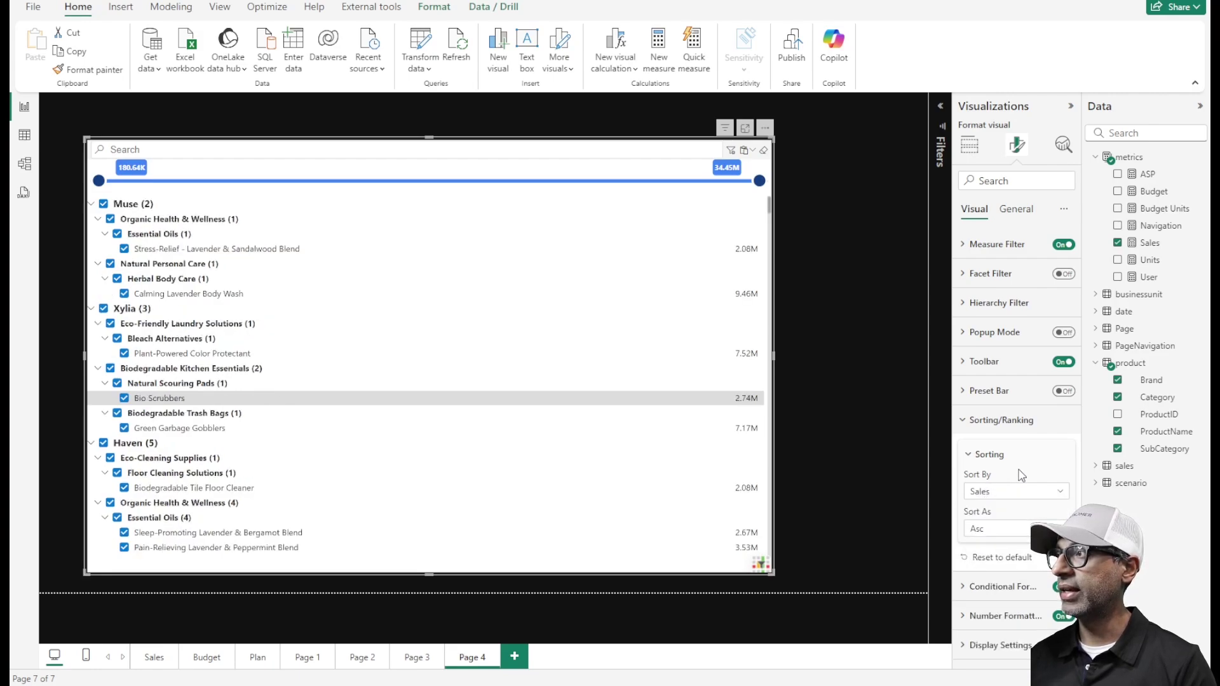
Set Sort As to Desc so Quill heads the hierarchy.
{"action": "left_click", "coordinate": [995, 536]}
{"action": "left_click", "coordinate": [995, 532]}
{"action": "scroll", "coordinate": [476, 490], "scroll_direction": "down", "scroll_amount": 2}
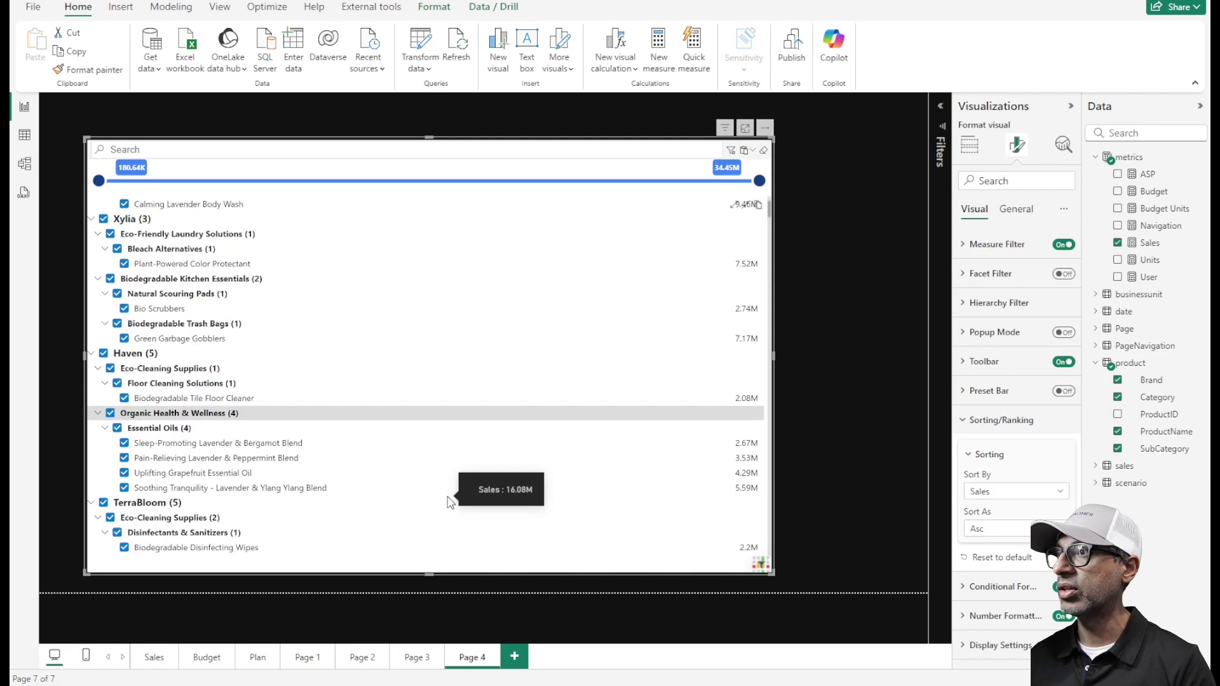
{"action": "scroll", "coordinate": [450, 502], "scroll_direction": "down", "scroll_amount": 1}
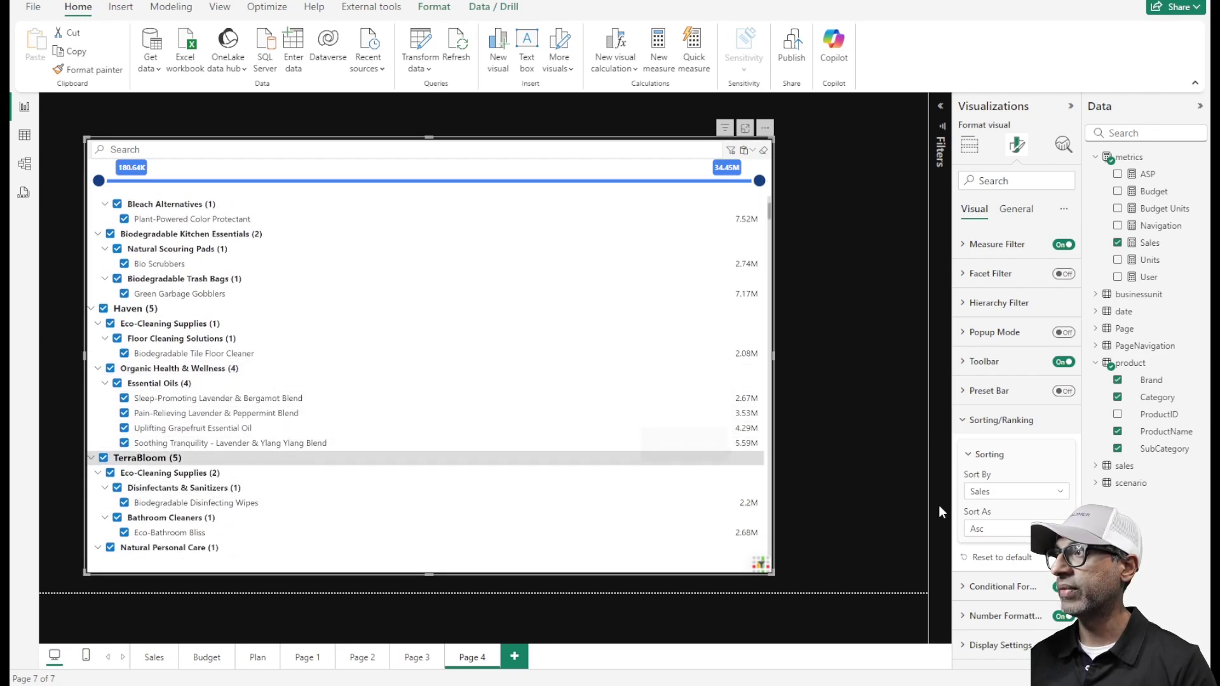
{"action": "left_click", "coordinate": [1008, 537]}
{"action": "left_click", "coordinate": [991, 552]}
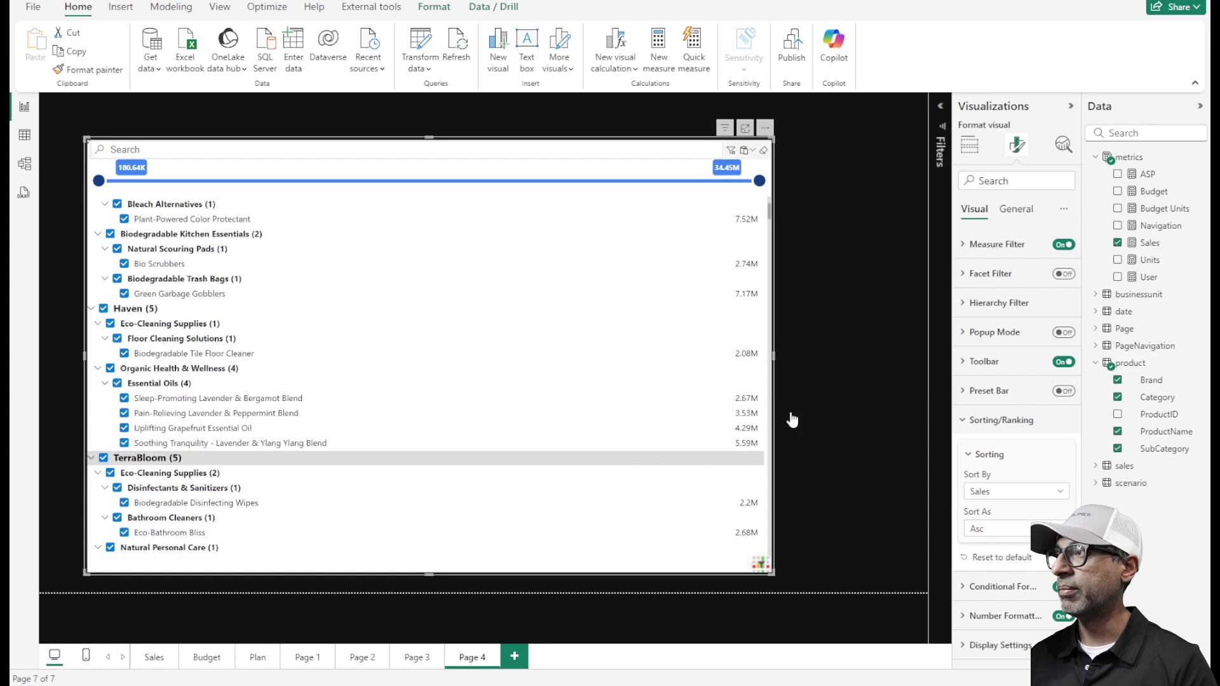
{"action": "scroll", "coordinate": [751, 483], "scroll_direction": "down", "scroll_amount": 3}
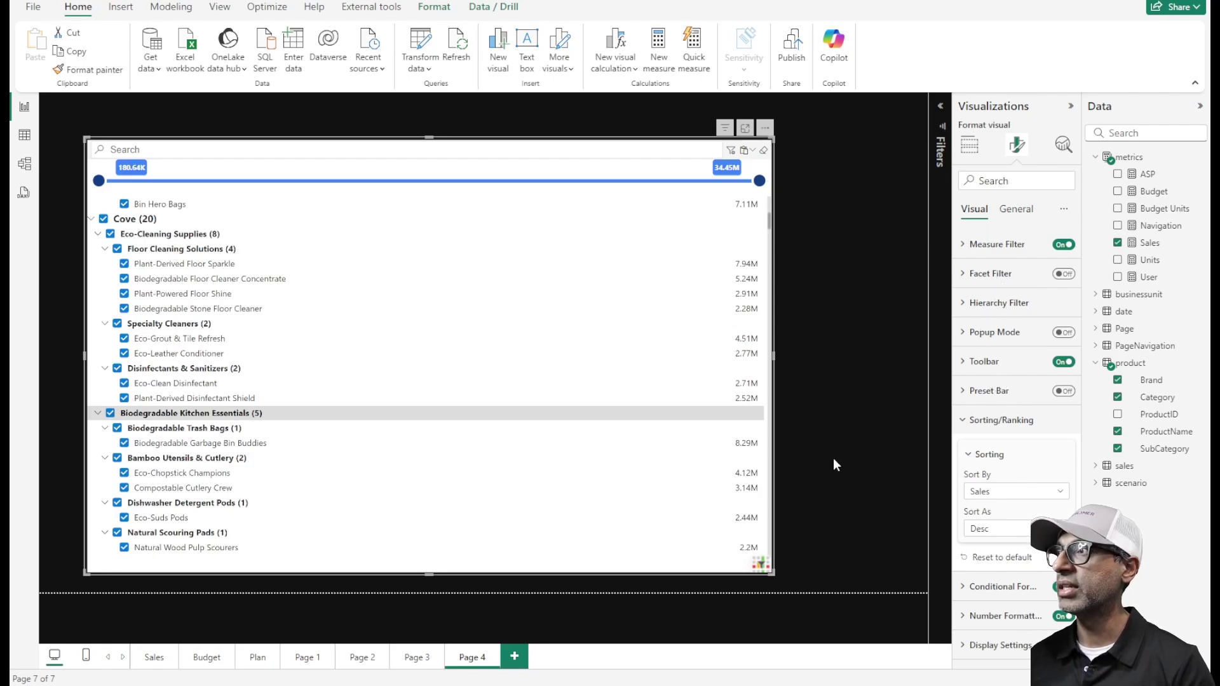
{"action": "mouse_move", "coordinate": [773, 570]}
{"action": "left_mouse_down"}
{"action": "mouse_move", "coordinate": [696, 578]}
{"action": "mouse_move", "coordinate": [789, 579]}
{"action": "left_mouse_up"}
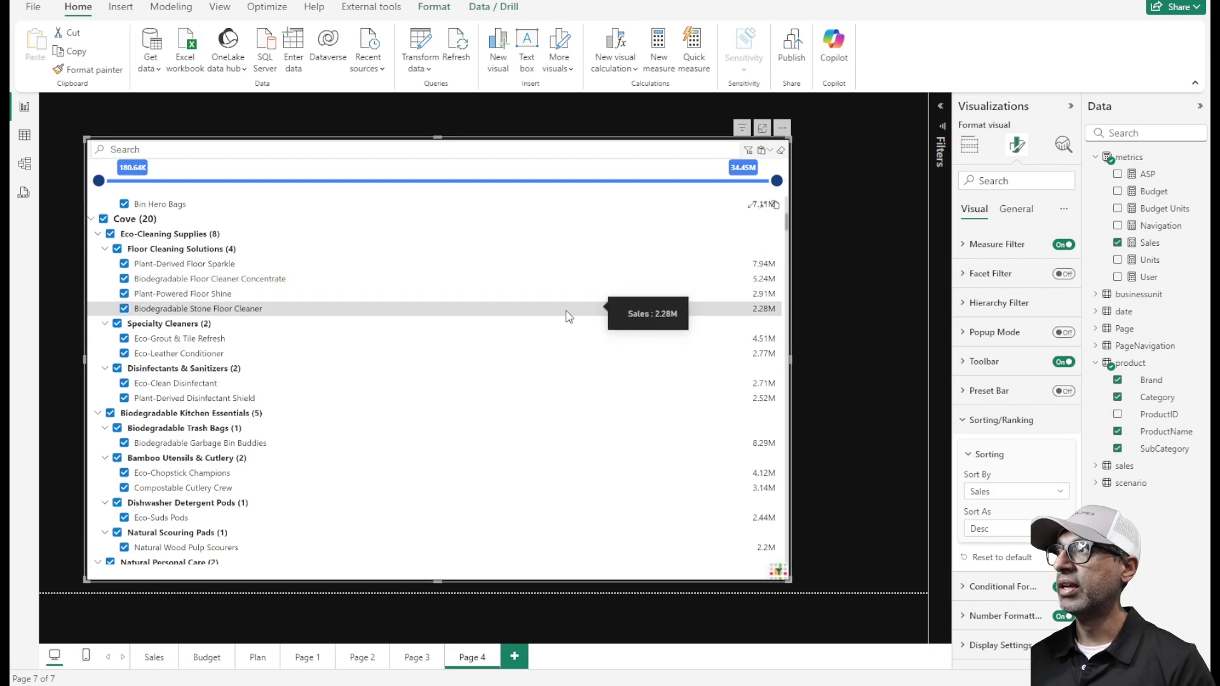
{"action": "scroll", "coordinate": [255, 397], "scroll_direction": "up", "scroll_amount": 5}
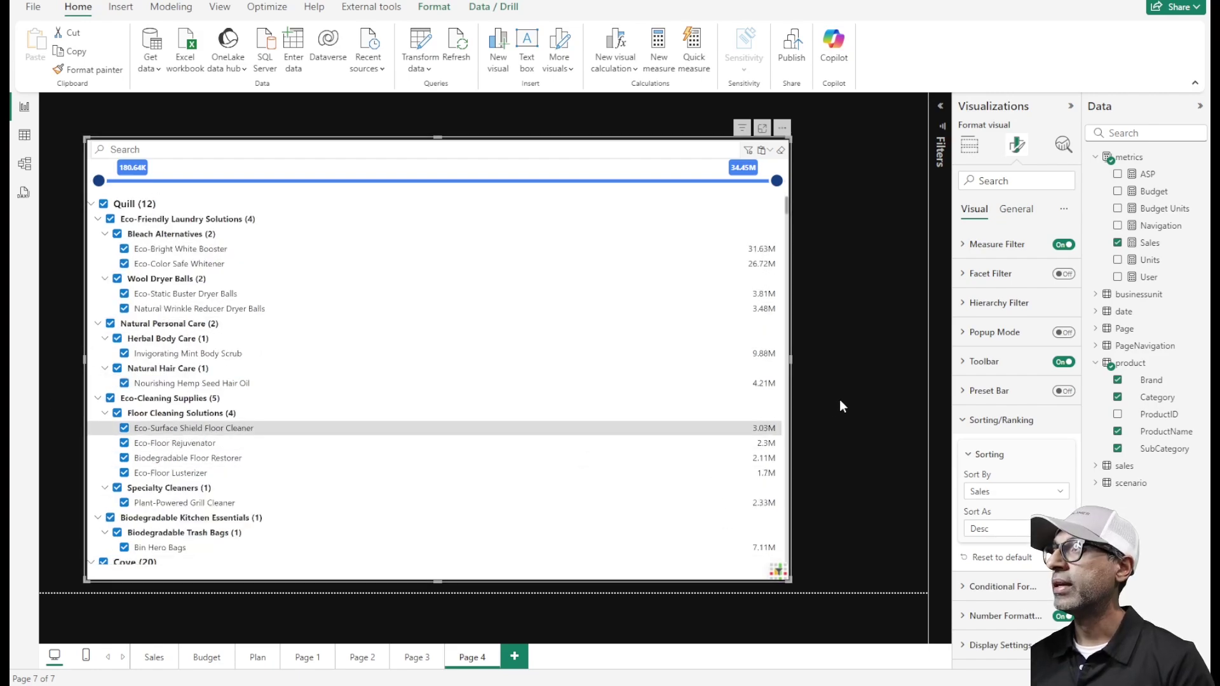
Turn Facet Filter back on, shrink the visual, and widen the Visualizations pane.
{"action": "left_click", "coordinate": [1063, 275]}
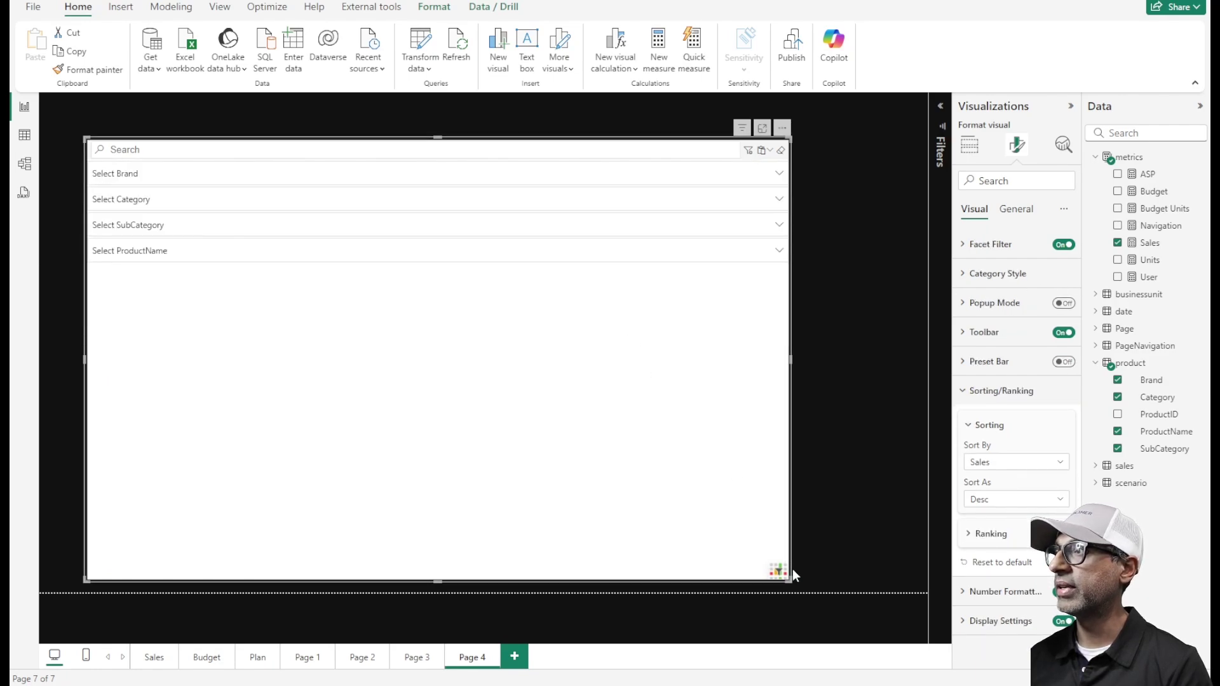
{"action": "left_click_drag", "start_coordinate": [787, 578], "coordinate": [686, 484]}
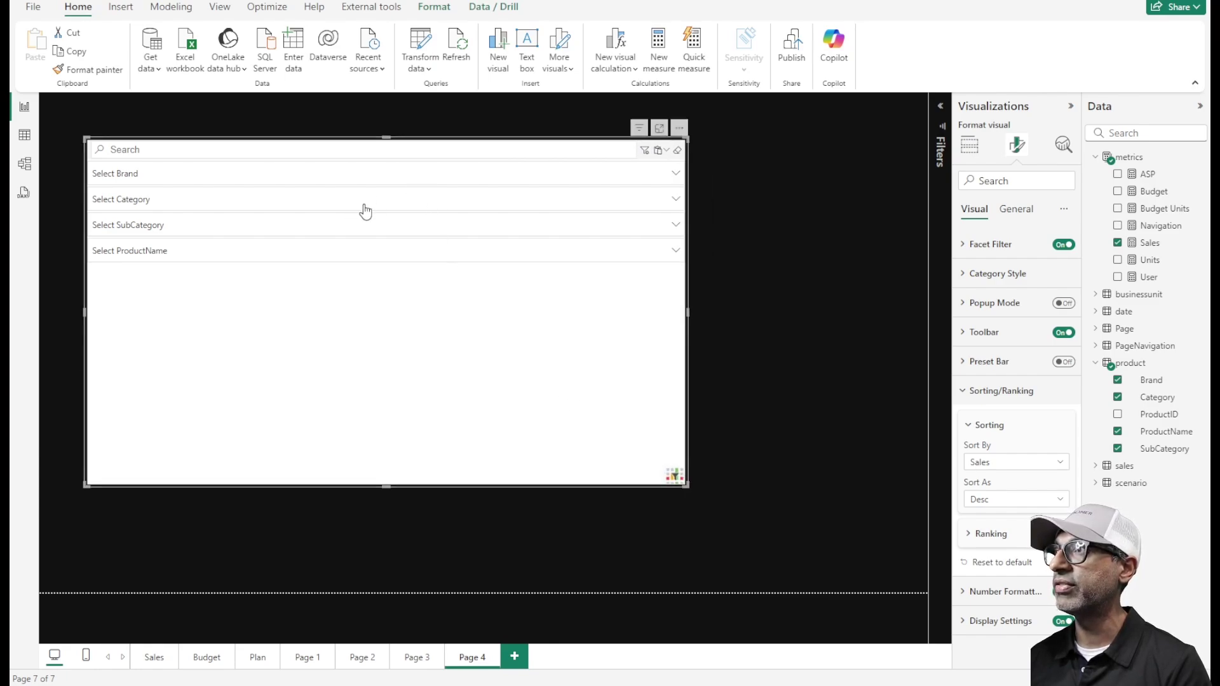
{"action": "left_click", "coordinate": [673, 174]}
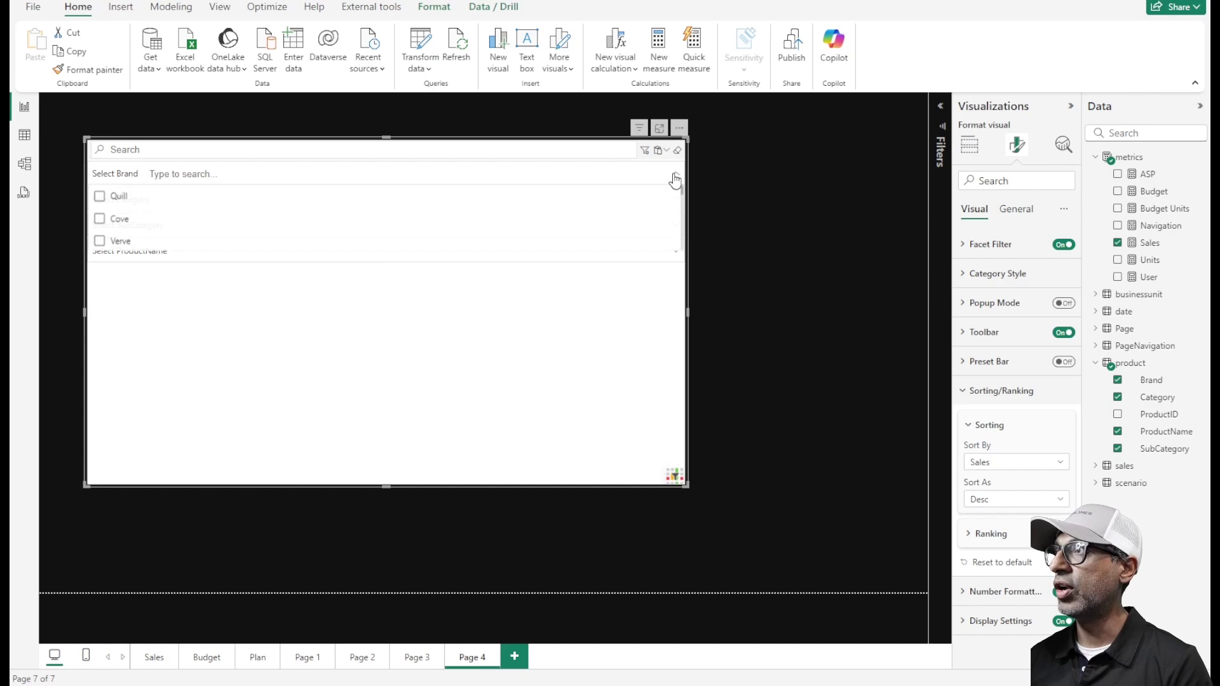
{"action": "left_click", "coordinate": [663, 297]}
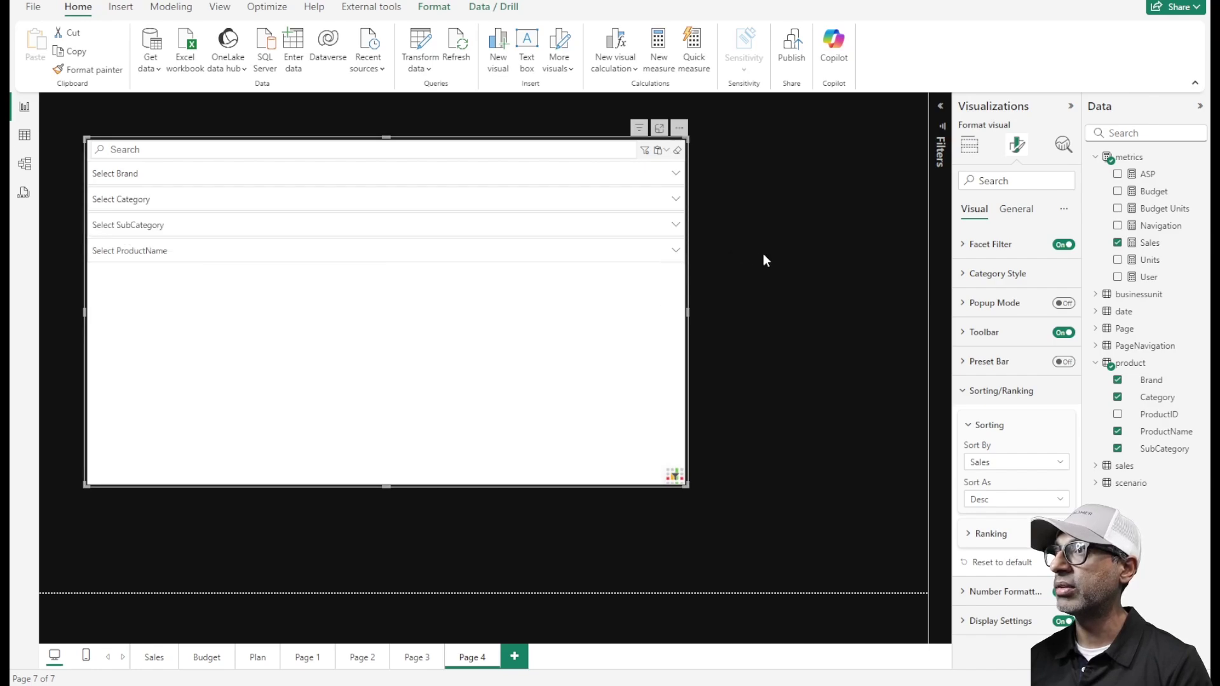
{"action": "left_click", "coordinate": [962, 391]}
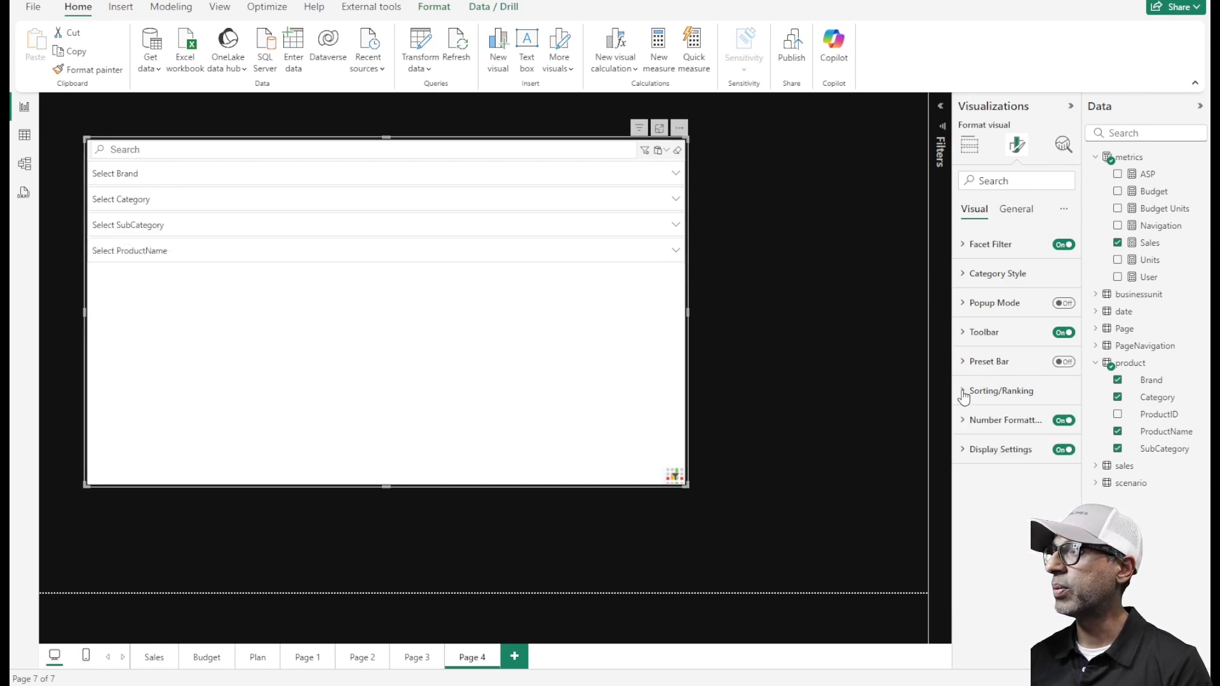
{"action": "left_click_drag", "start_coordinate": [952, 326], "coordinate": [877, 310]}
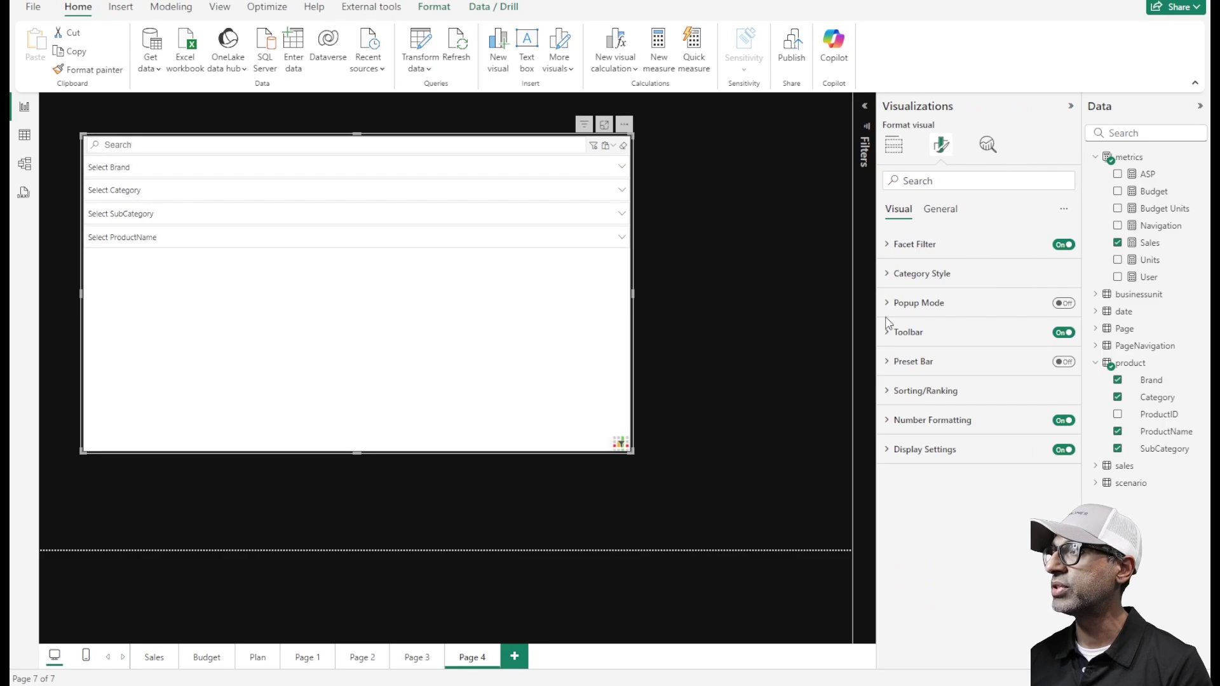
Set the Brand level's View Type to Tile and enlarge the Super Filter visual.
{"action": "left_click", "coordinate": [922, 273]}
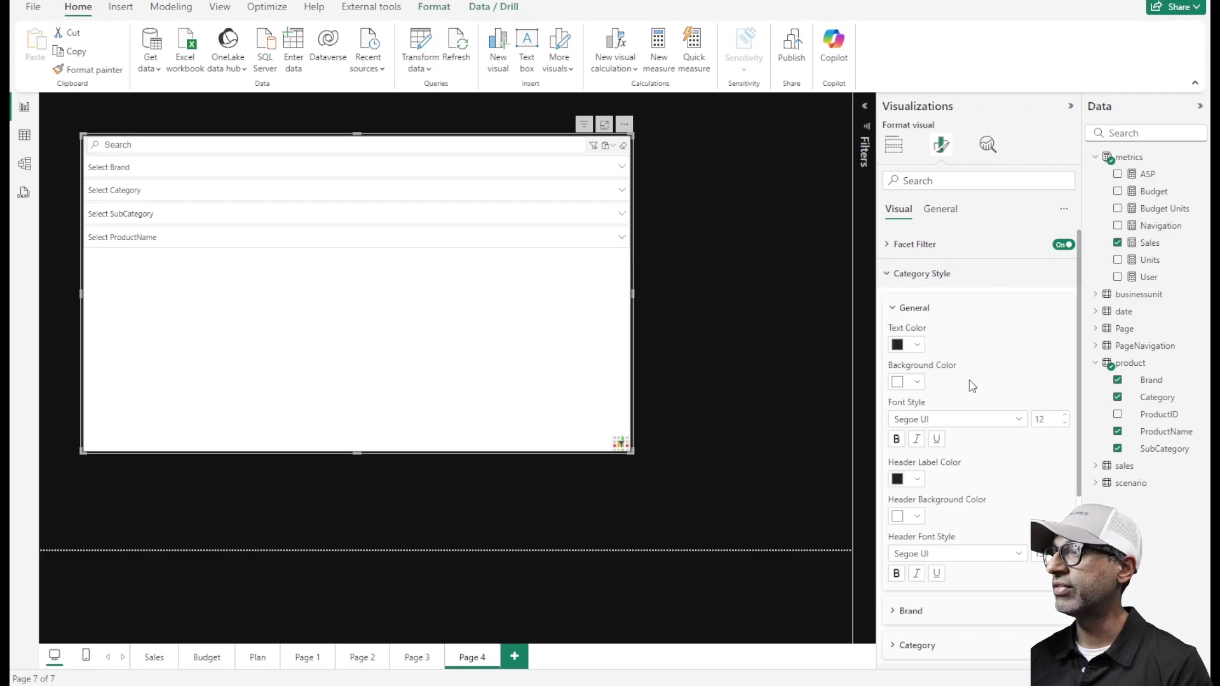
{"action": "scroll", "coordinate": [973, 386], "scroll_direction": "down", "scroll_amount": 1}
{"action": "scroll", "coordinate": [972, 386], "scroll_direction": "up", "scroll_amount": 1}
{"action": "scroll", "coordinate": [972, 386], "scroll_direction": "down", "scroll_amount": 4}
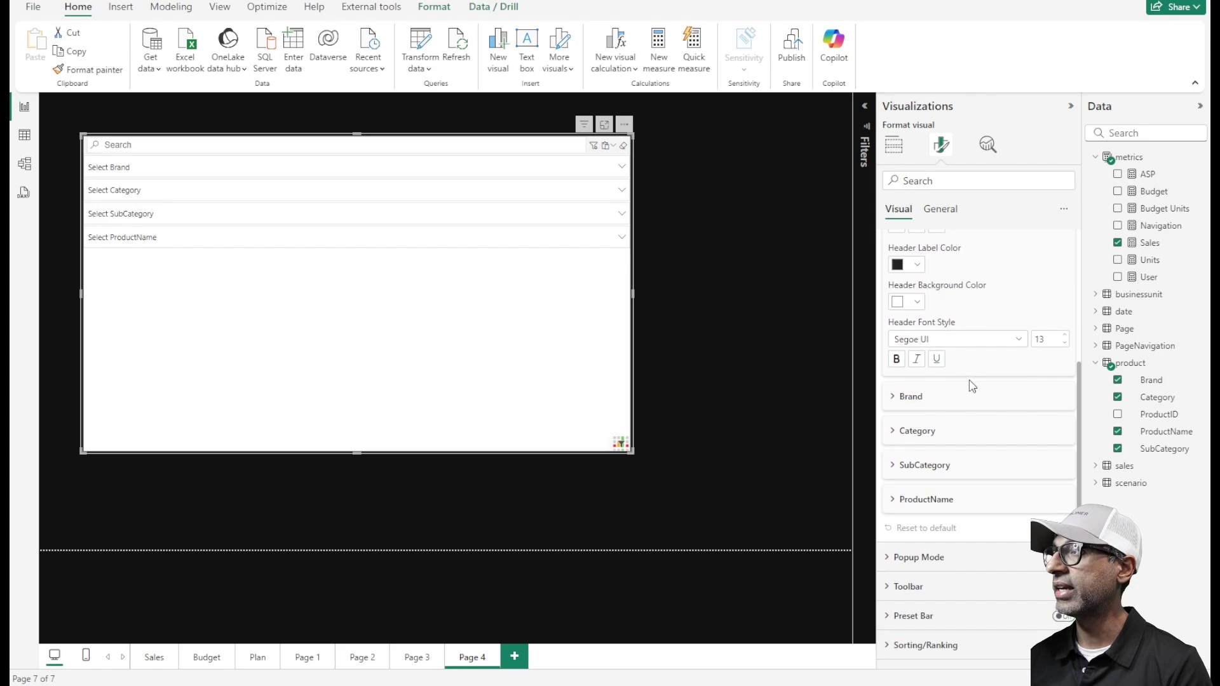
{"action": "scroll", "coordinate": [973, 386], "scroll_direction": "down", "scroll_amount": 1}
{"action": "left_click", "coordinate": [902, 341]}
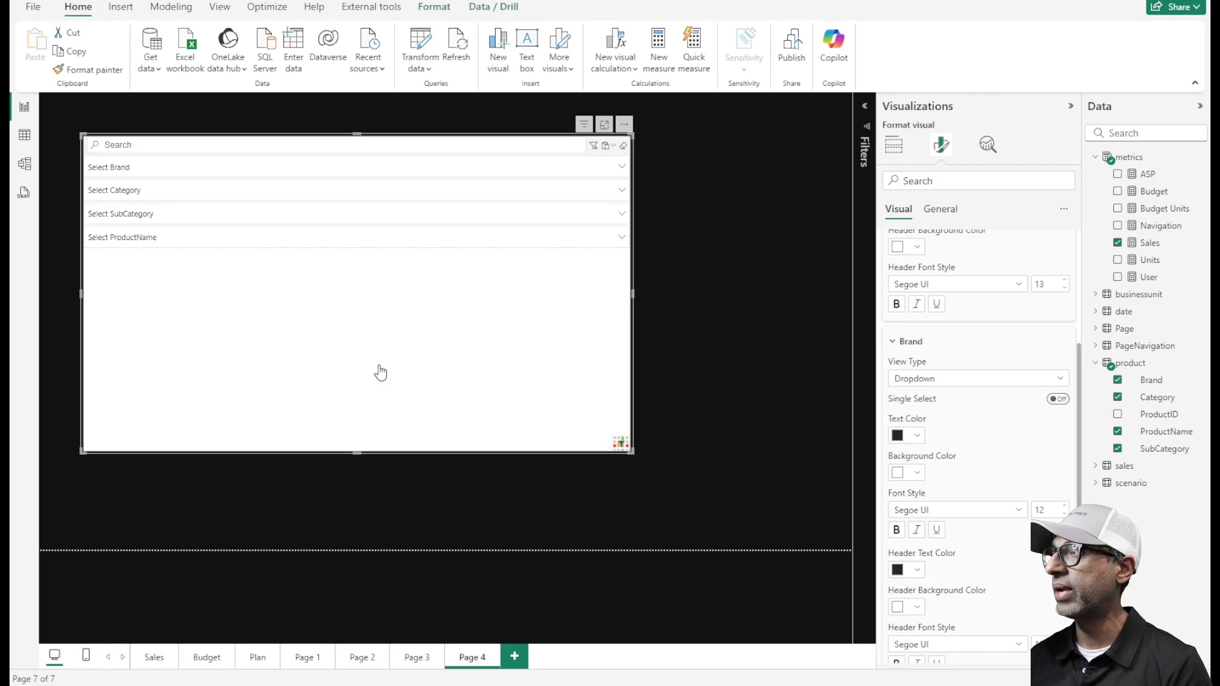
{"action": "left_click", "coordinate": [934, 381]}
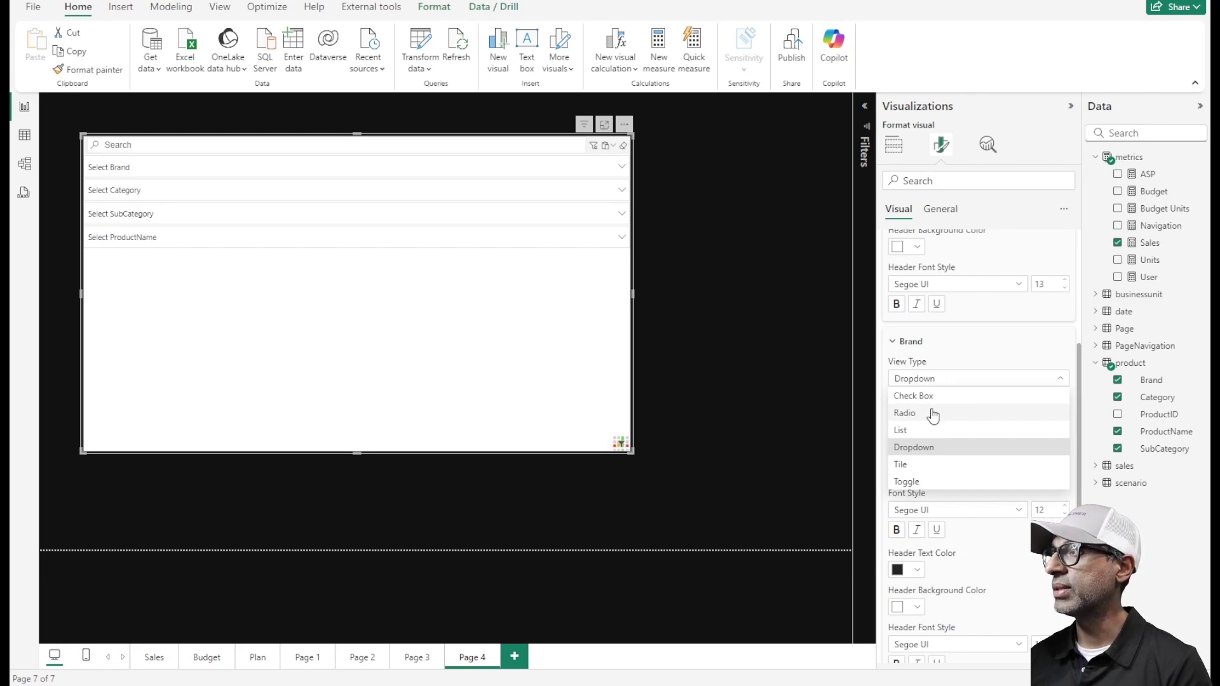
{"action": "left_click", "coordinate": [910, 467]}
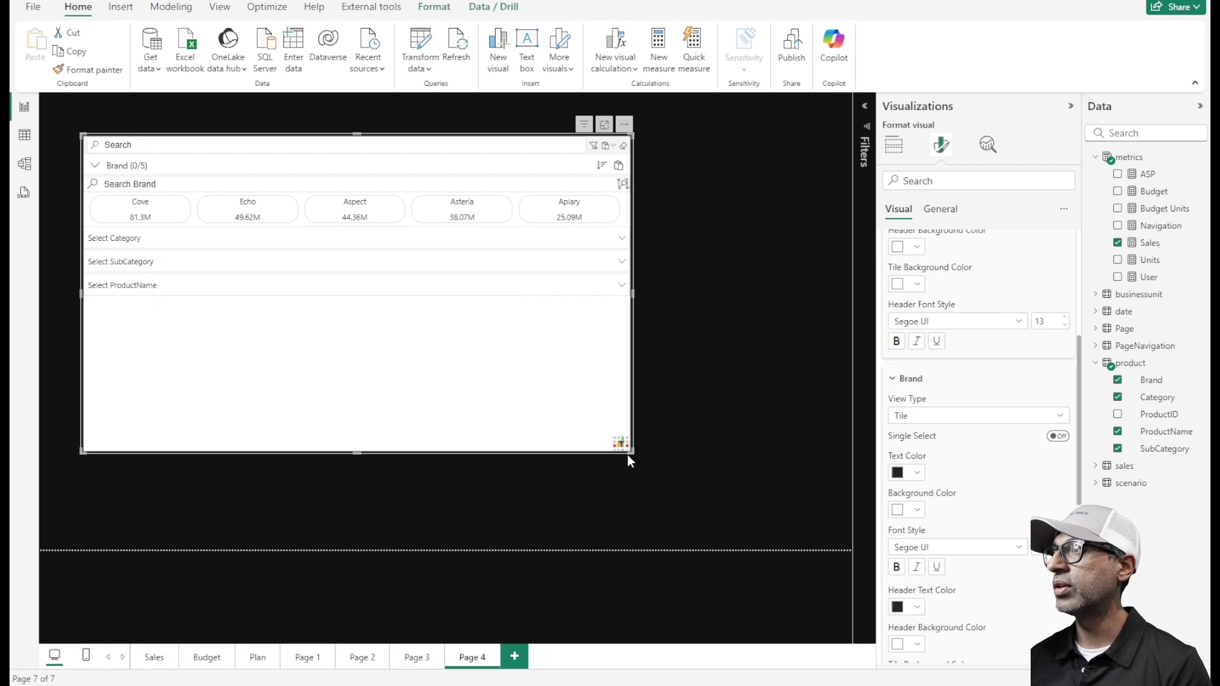
{"action": "left_click_drag", "start_coordinate": [628, 455], "coordinate": [736, 502]}
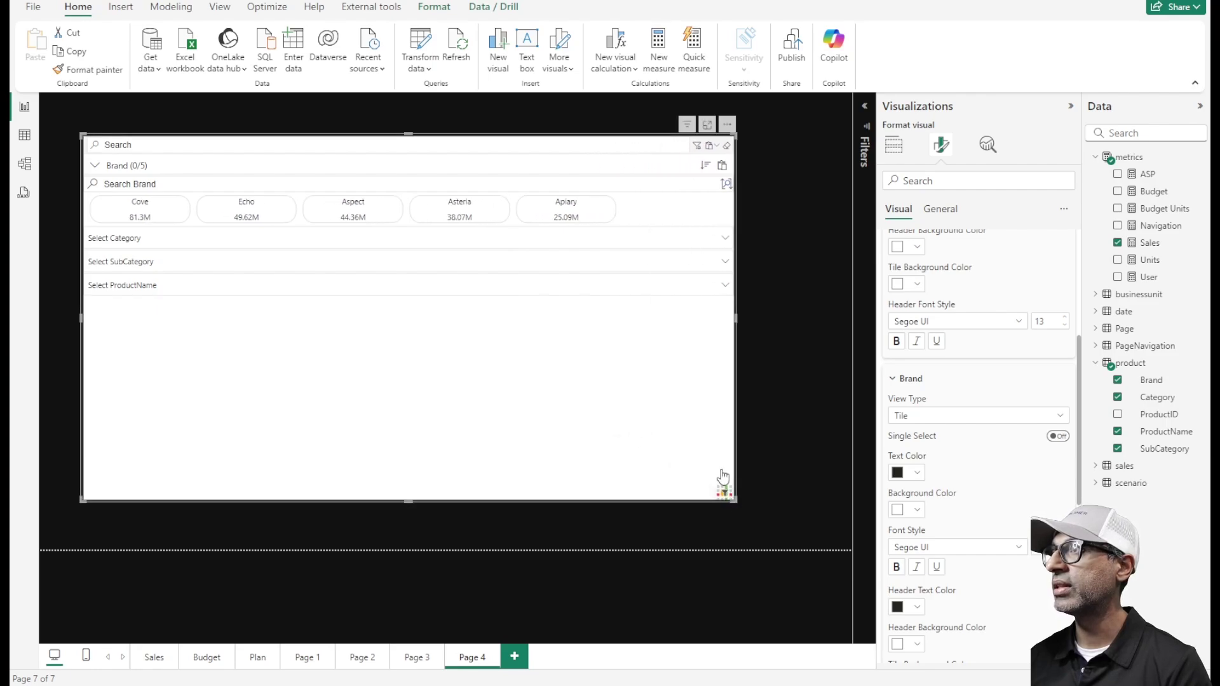
Set Category's View Type to Tile and expand its tile row under Brand.
{"action": "left_click", "coordinate": [905, 379]}
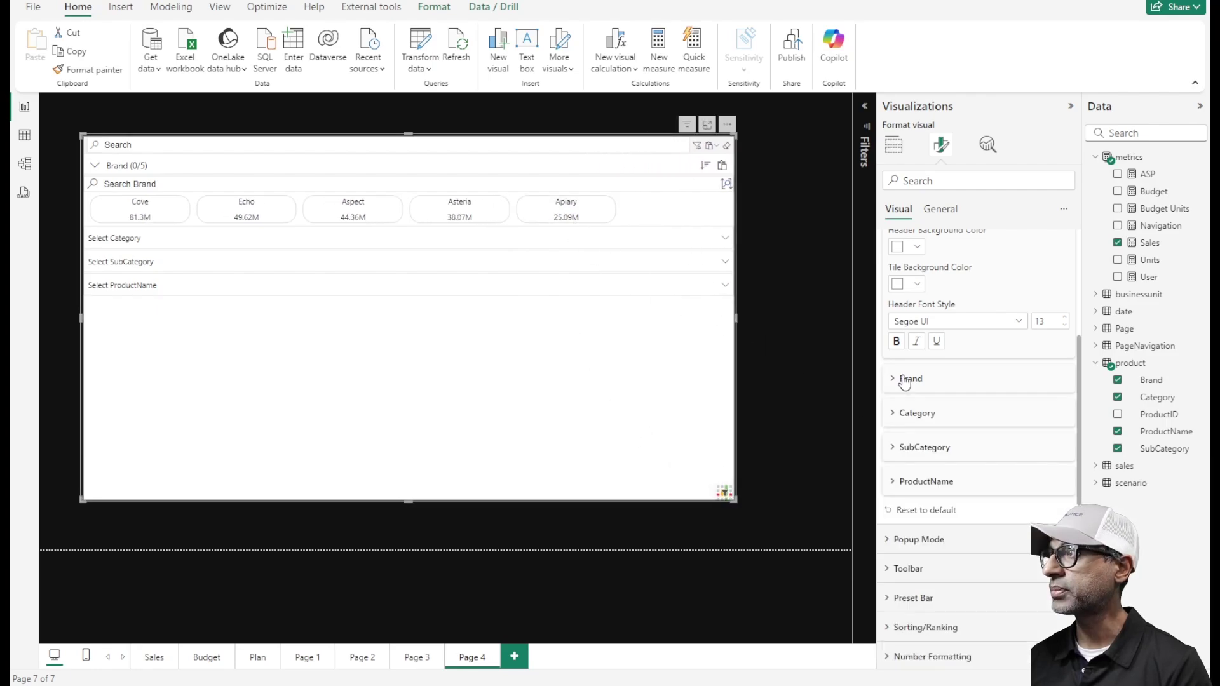
{"action": "left_click", "coordinate": [915, 413]}
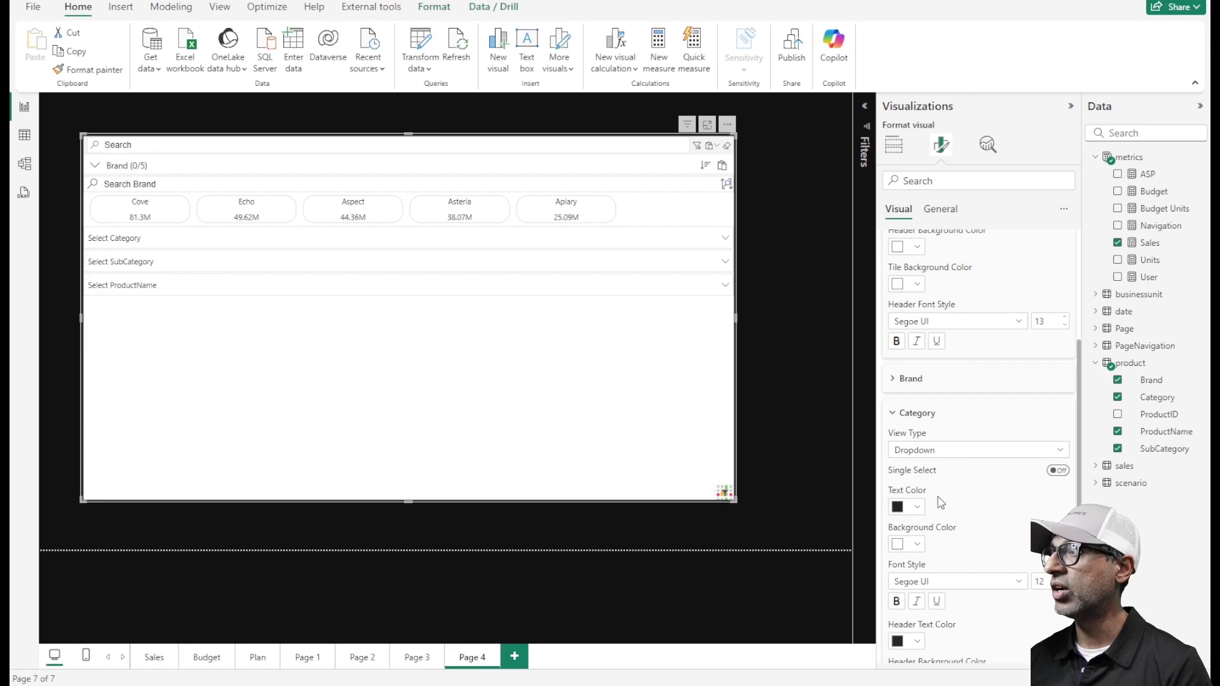
{"action": "left_click", "coordinate": [957, 450]}
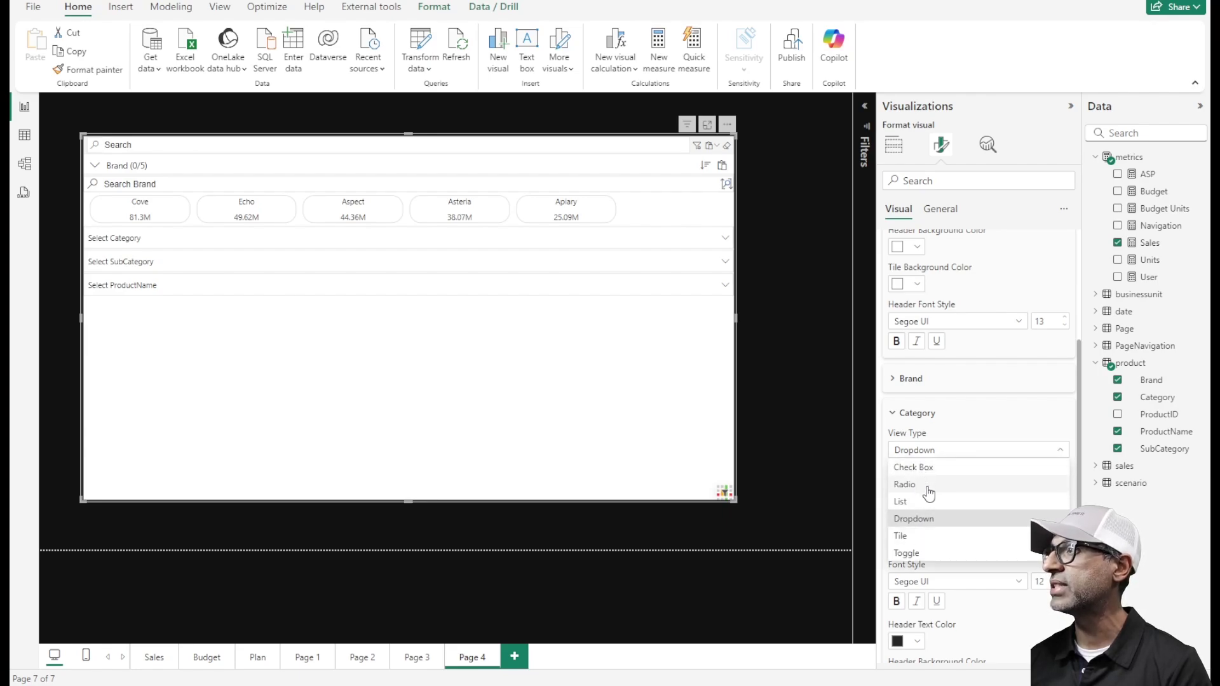
{"action": "left_click", "coordinate": [925, 538]}
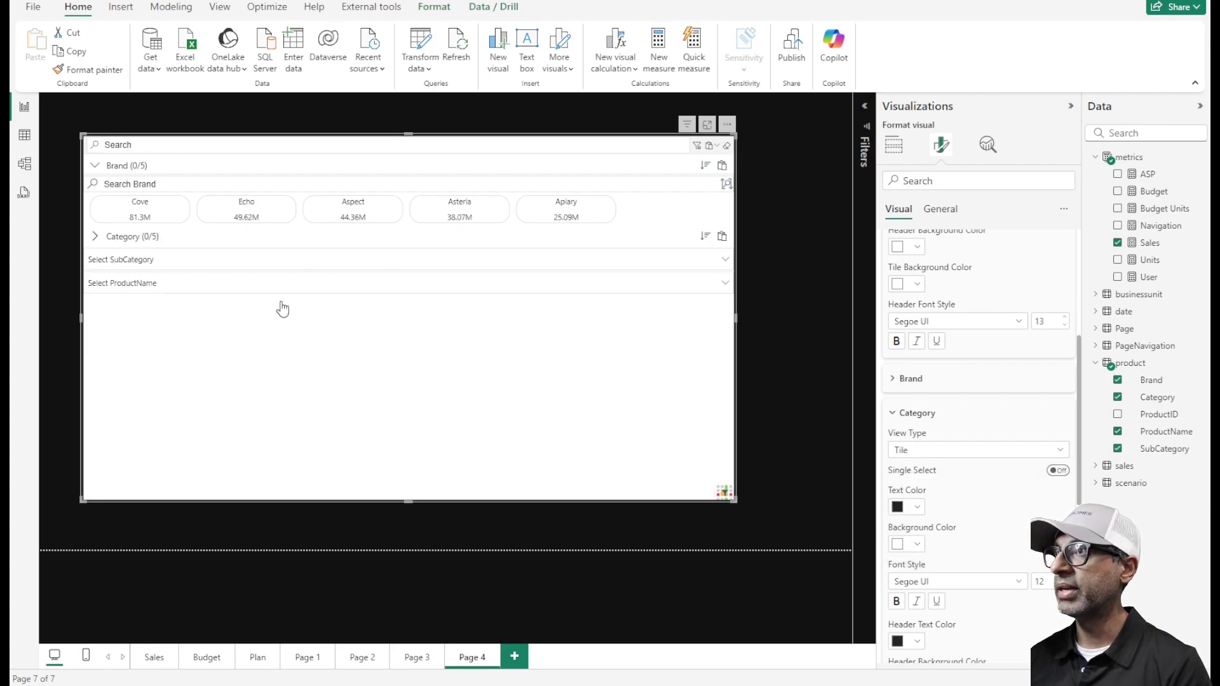
{"action": "left_click", "coordinate": [95, 236]}
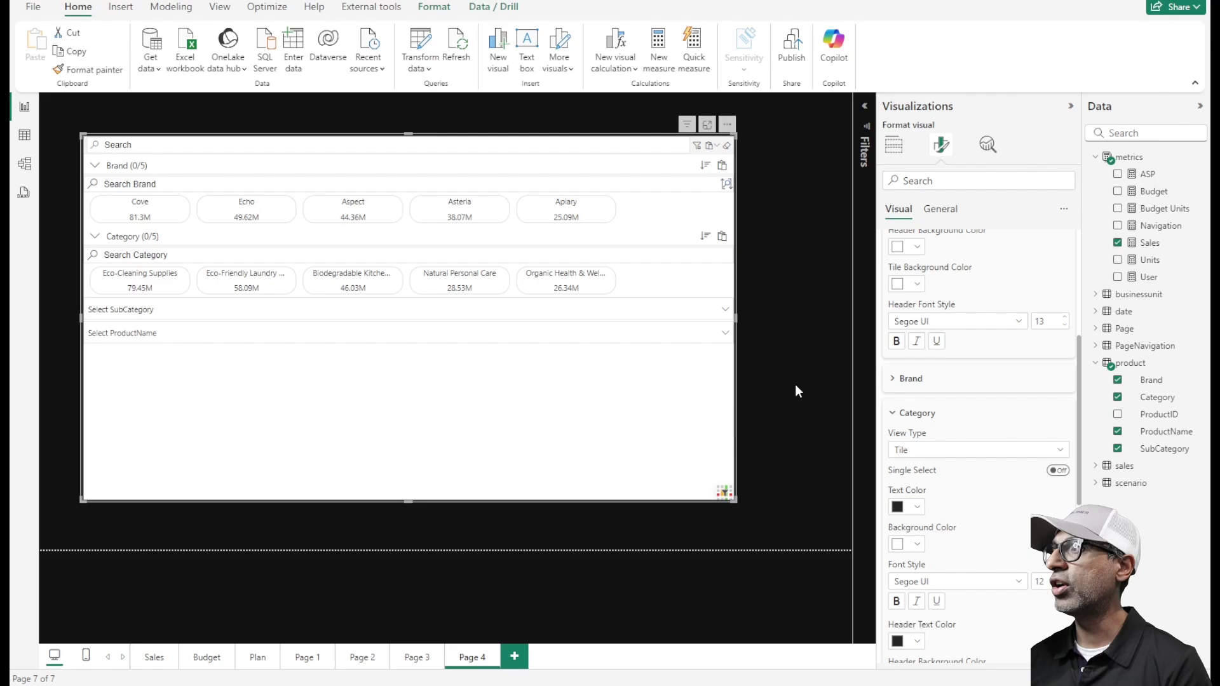
{"action": "left_click", "coordinate": [893, 380]}
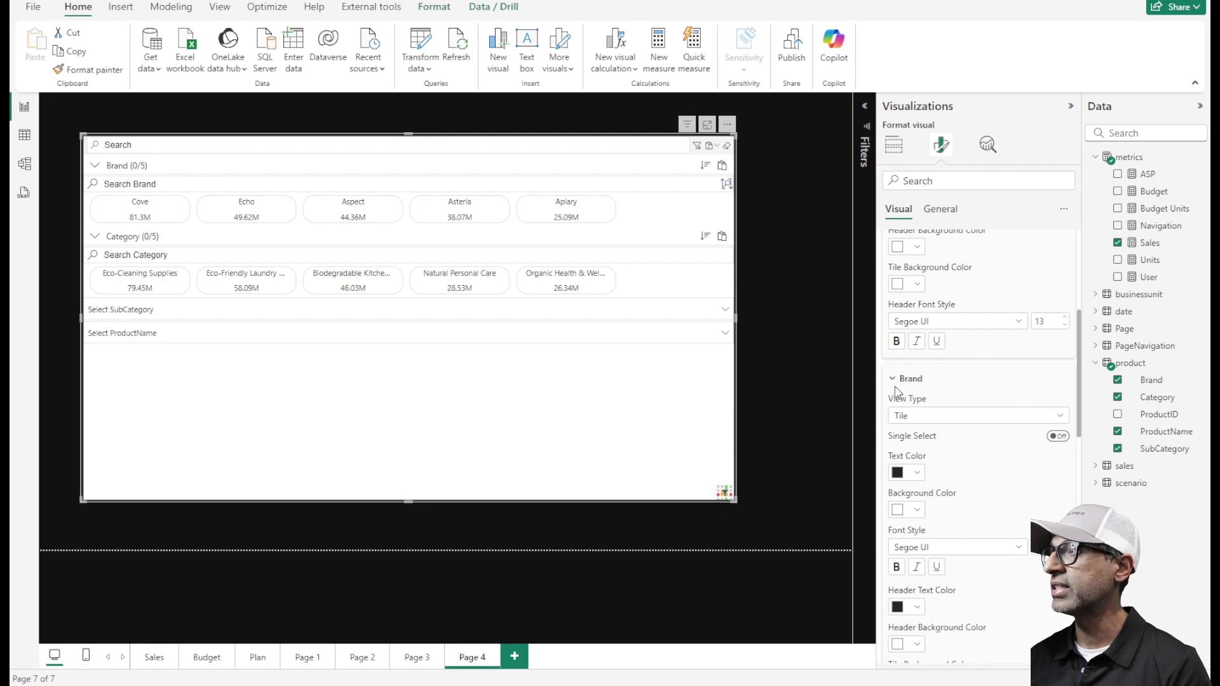
{"action": "left_click", "coordinate": [893, 379]}
{"action": "left_click", "coordinate": [893, 413]}
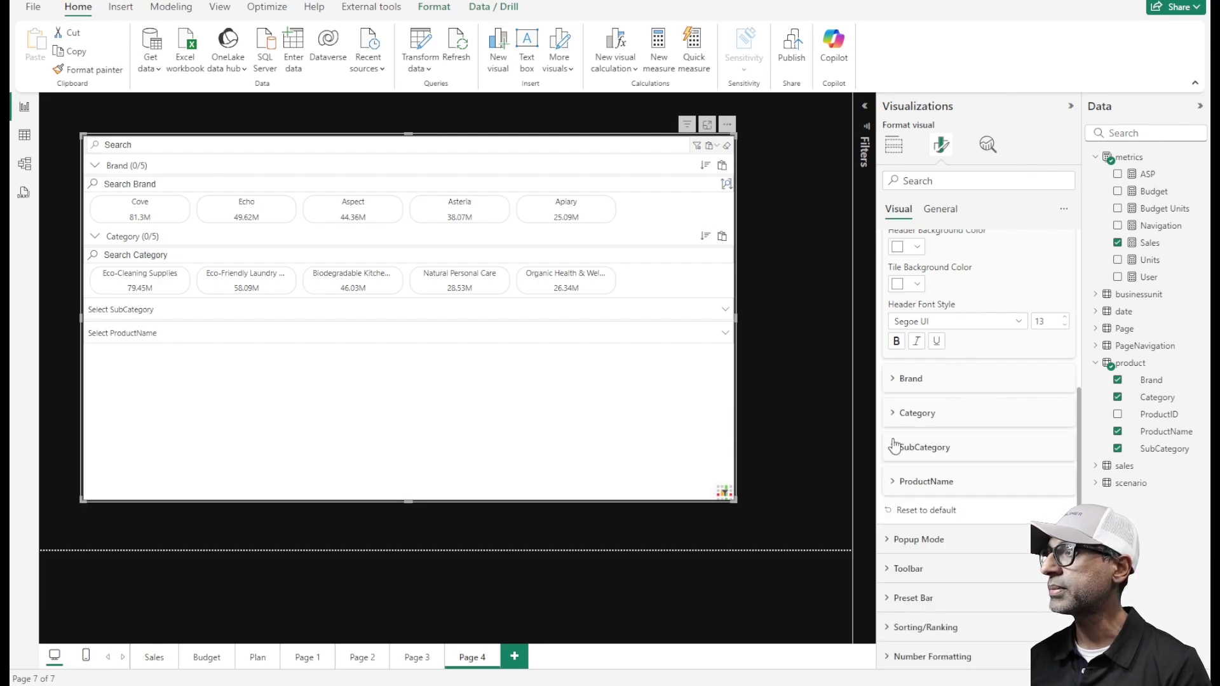
{"action": "left_click", "coordinate": [893, 448]}
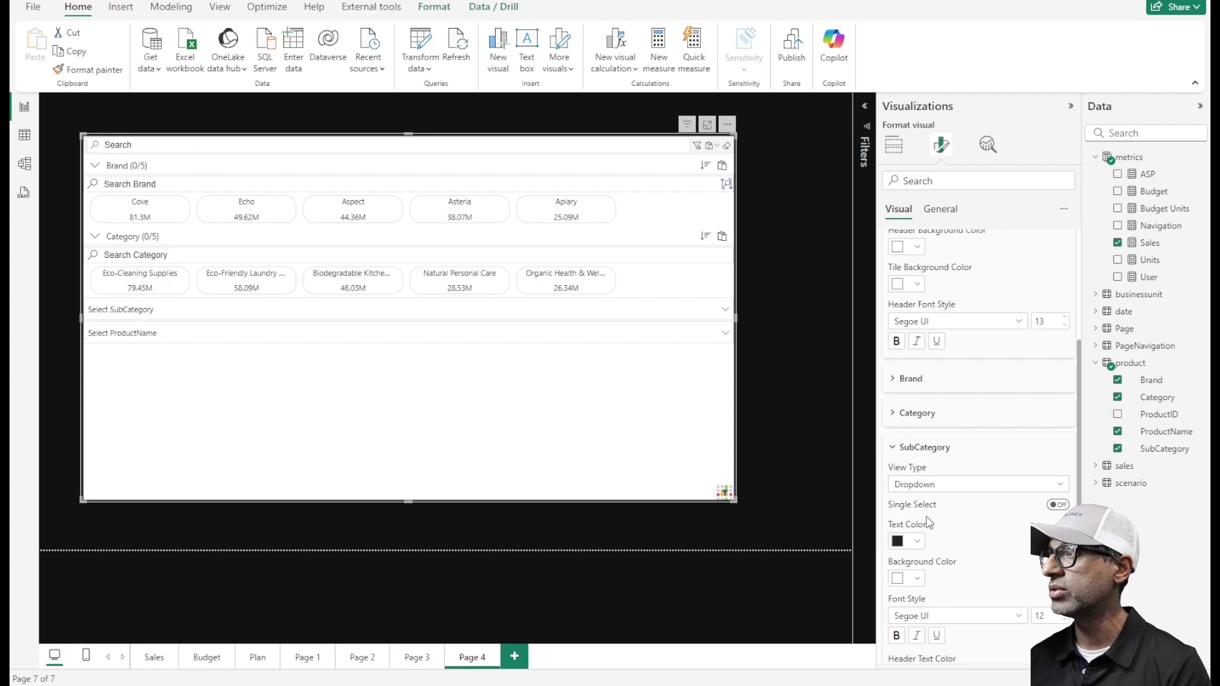
{"action": "scroll", "coordinate": [916, 530], "scroll_direction": "down", "scroll_amount": 2}
{"action": "scroll", "coordinate": [916, 532], "scroll_direction": "down", "scroll_amount": 6}
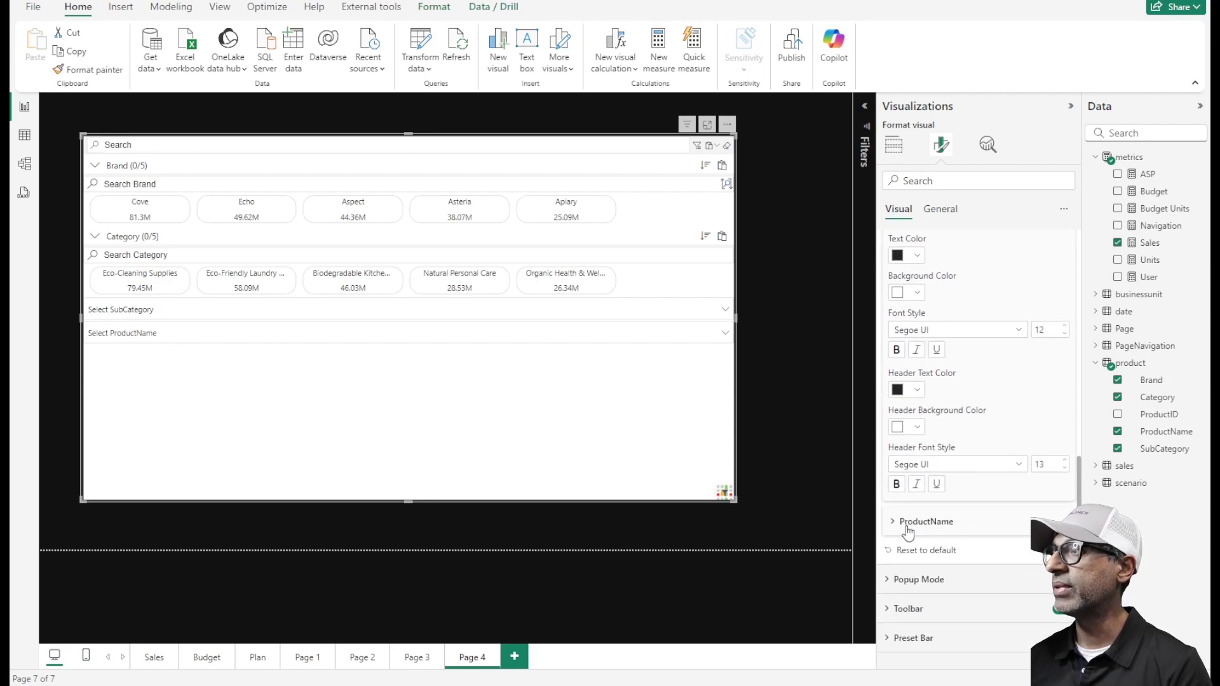
{"action": "left_click", "coordinate": [903, 523]}
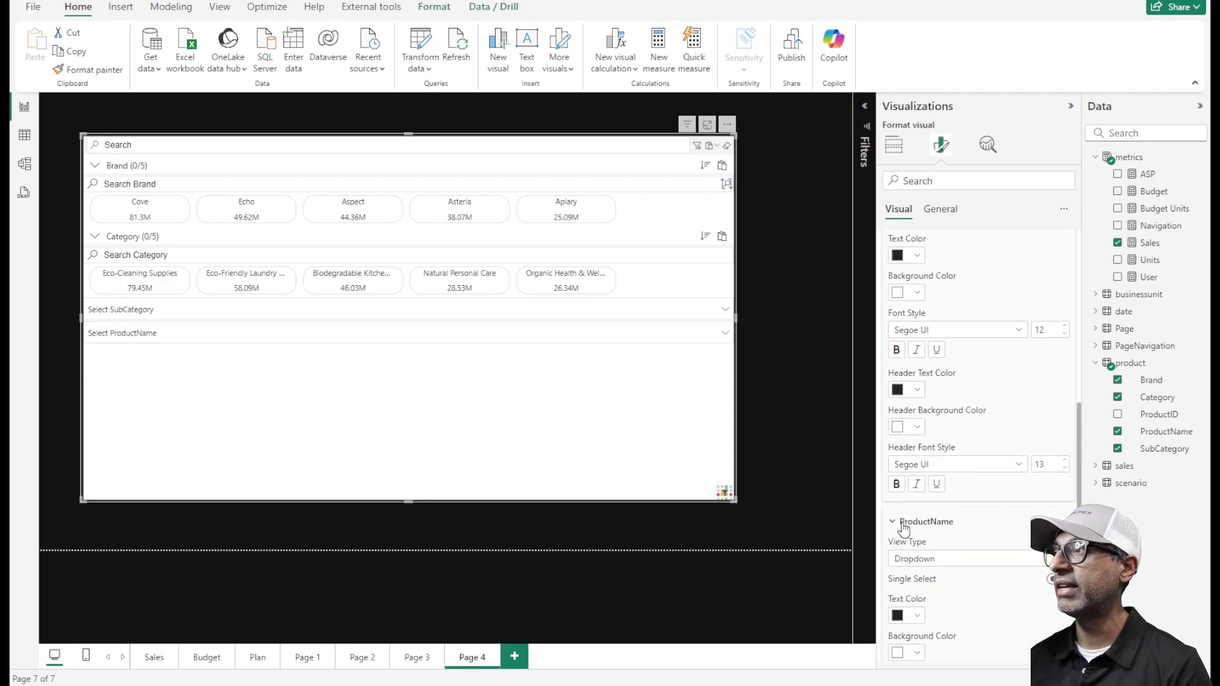
{"action": "left_click", "coordinate": [903, 525]}
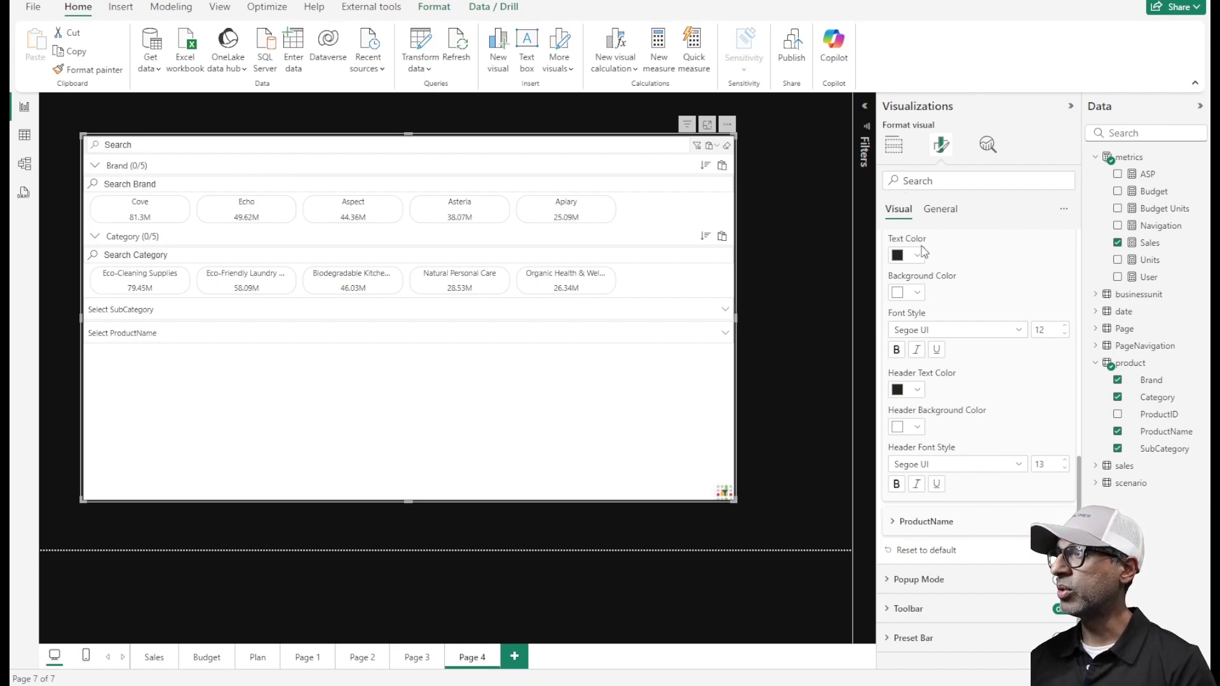
Collapse the General and SubCategory style cards and turn Popup Mode on.
{"action": "scroll", "coordinate": [923, 252], "scroll_direction": "up", "scroll_amount": 5}
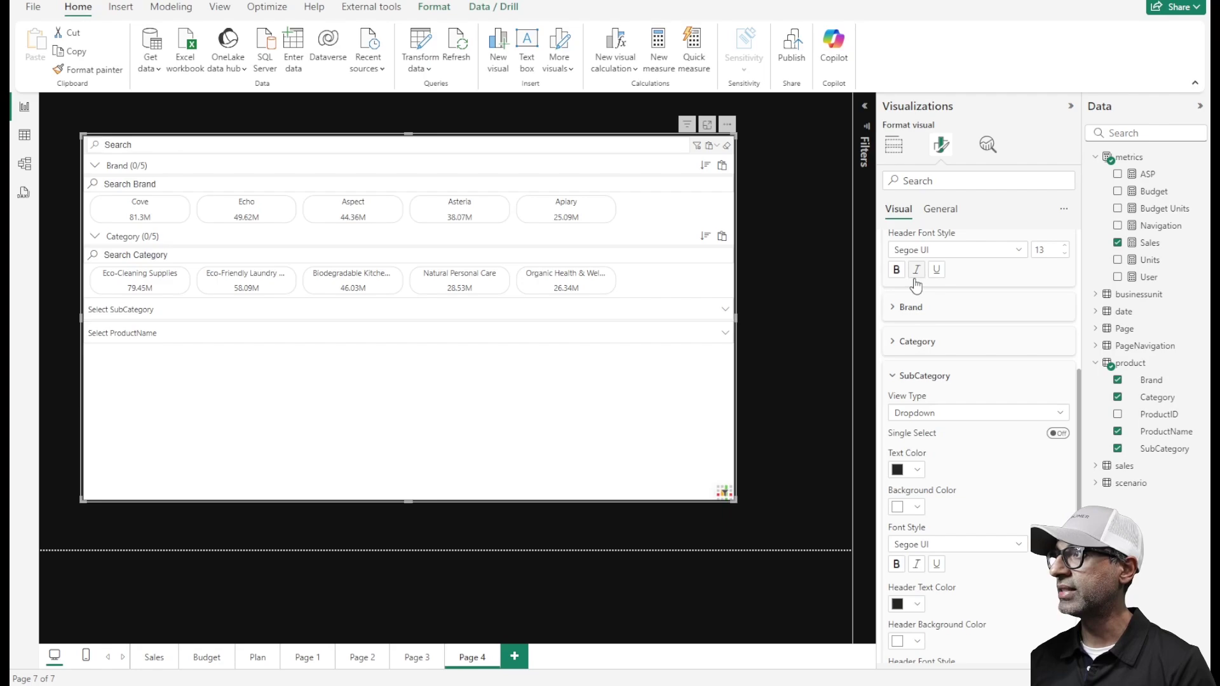
{"action": "scroll", "coordinate": [901, 343], "scroll_direction": "up", "scroll_amount": 2}
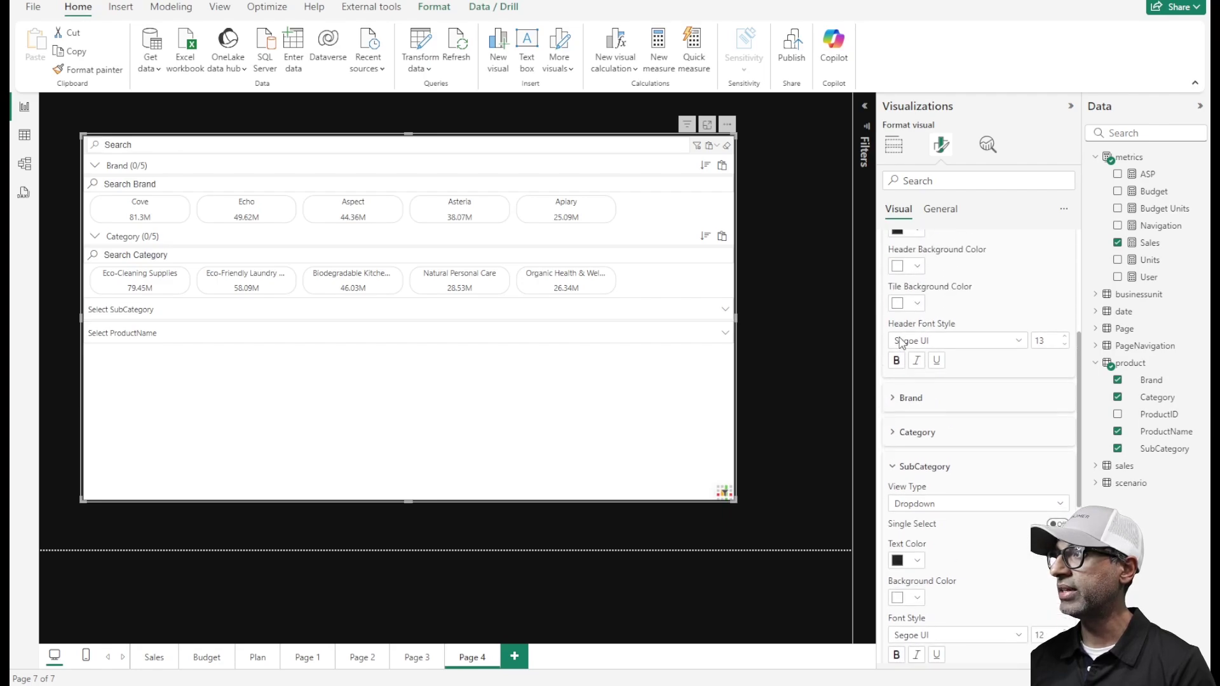
{"action": "scroll", "coordinate": [901, 343], "scroll_direction": "up", "scroll_amount": 3}
{"action": "left_click", "coordinate": [894, 253]}
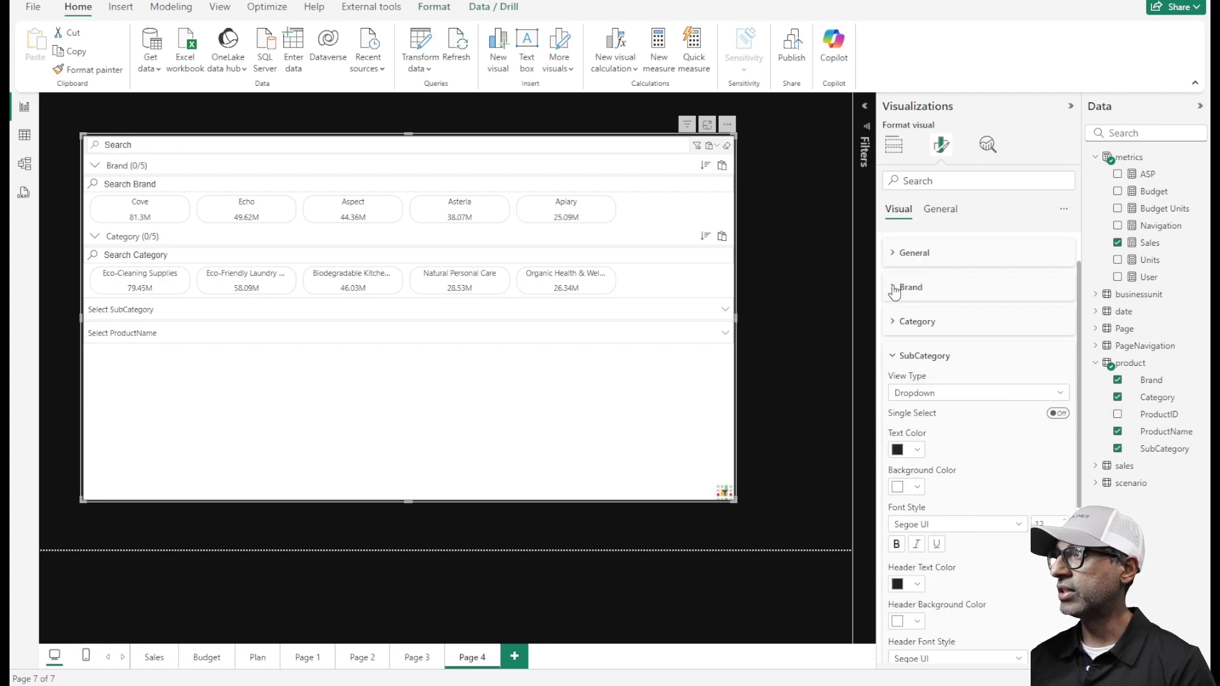
{"action": "left_click", "coordinate": [896, 356]}
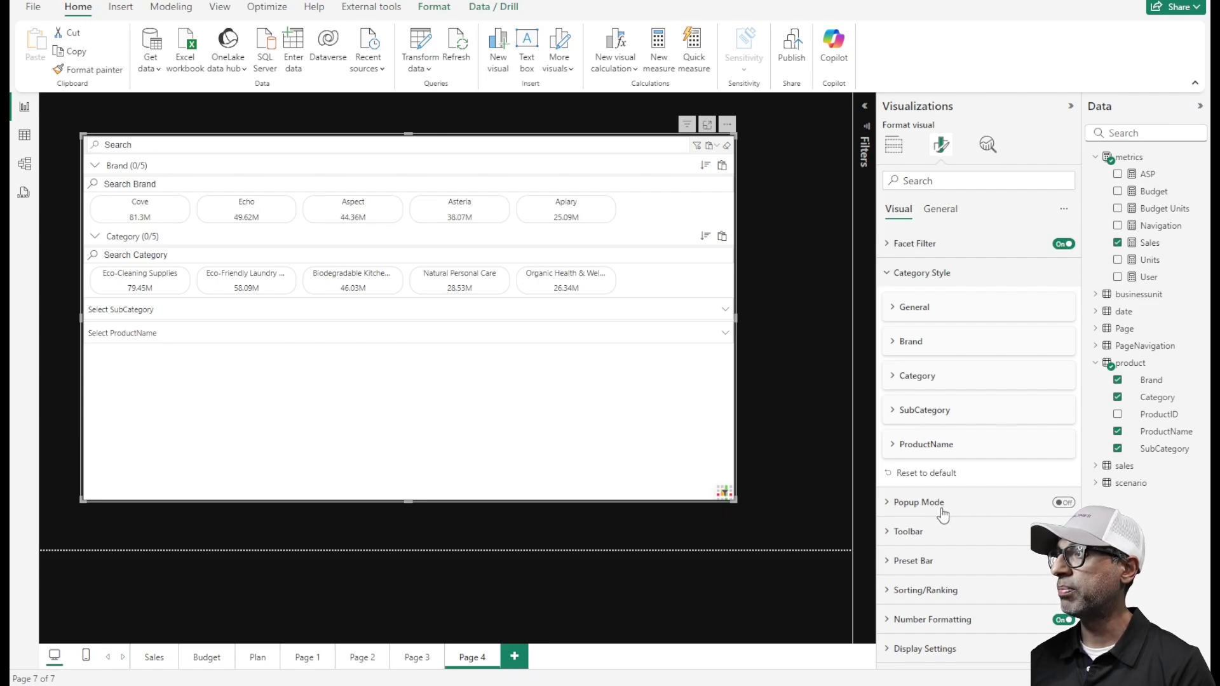
{"action": "left_click", "coordinate": [1064, 503]}
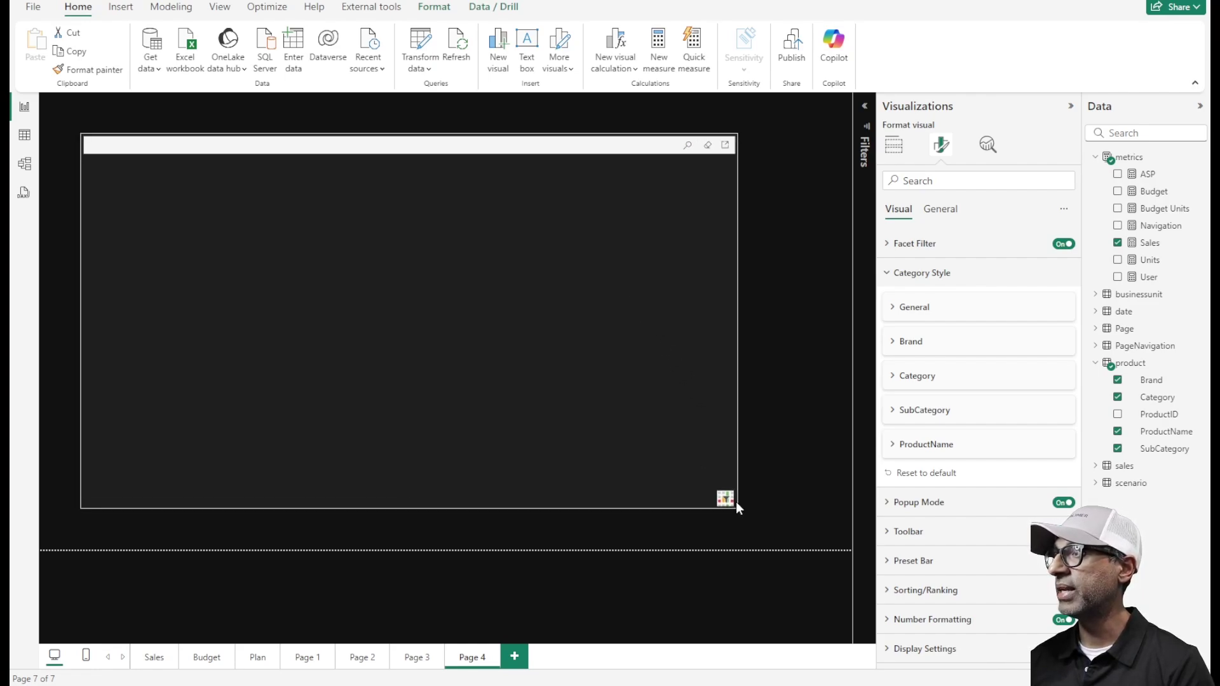
Shrink the Super Filter to a compact panel and cancel the Open Browser prompt.
{"action": "left_click_drag", "start_coordinate": [735, 501], "coordinate": [592, 219]}
{"action": "left_click", "coordinate": [580, 208]}
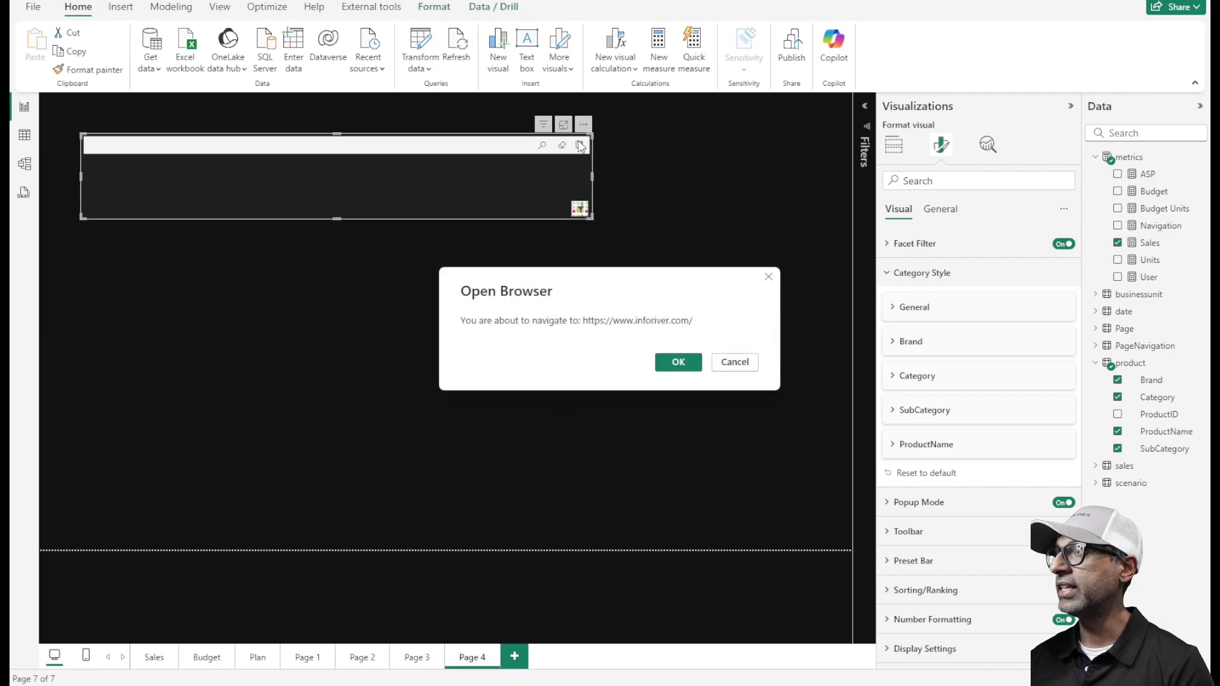
{"action": "left_click", "coordinate": [735, 362]}
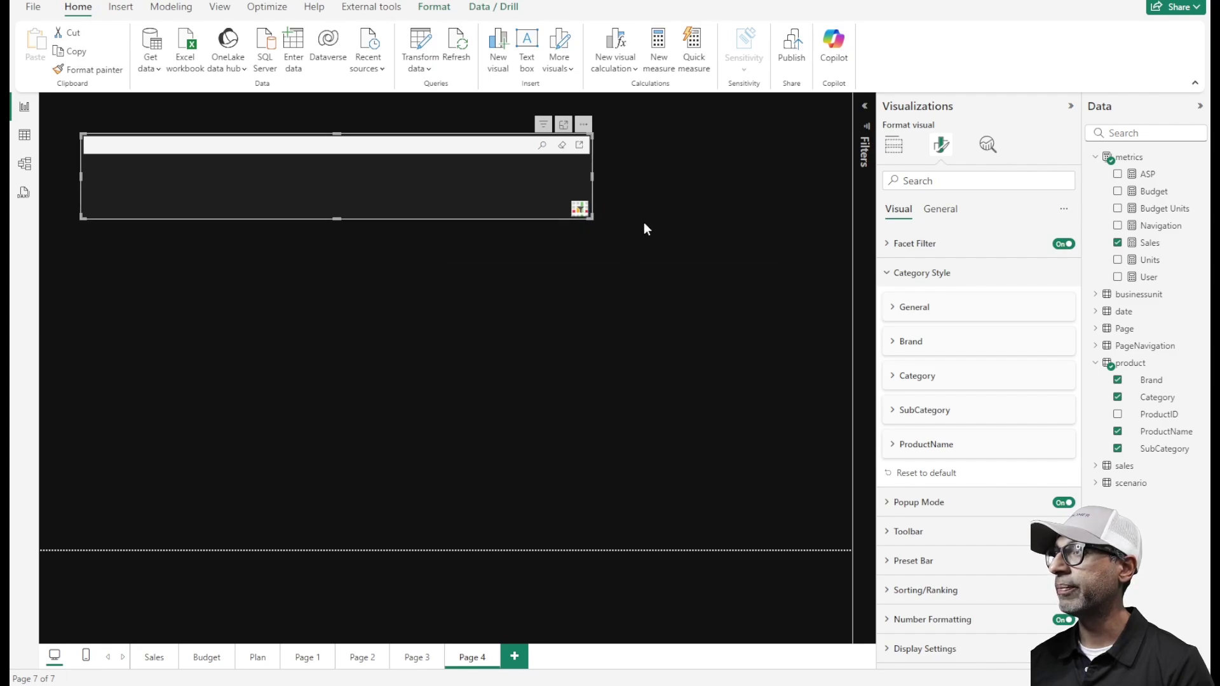
{"action": "left_click", "coordinate": [579, 145]}
{"action": "scroll", "coordinate": [620, 321], "scroll_direction": "down", "scroll_amount": 1}
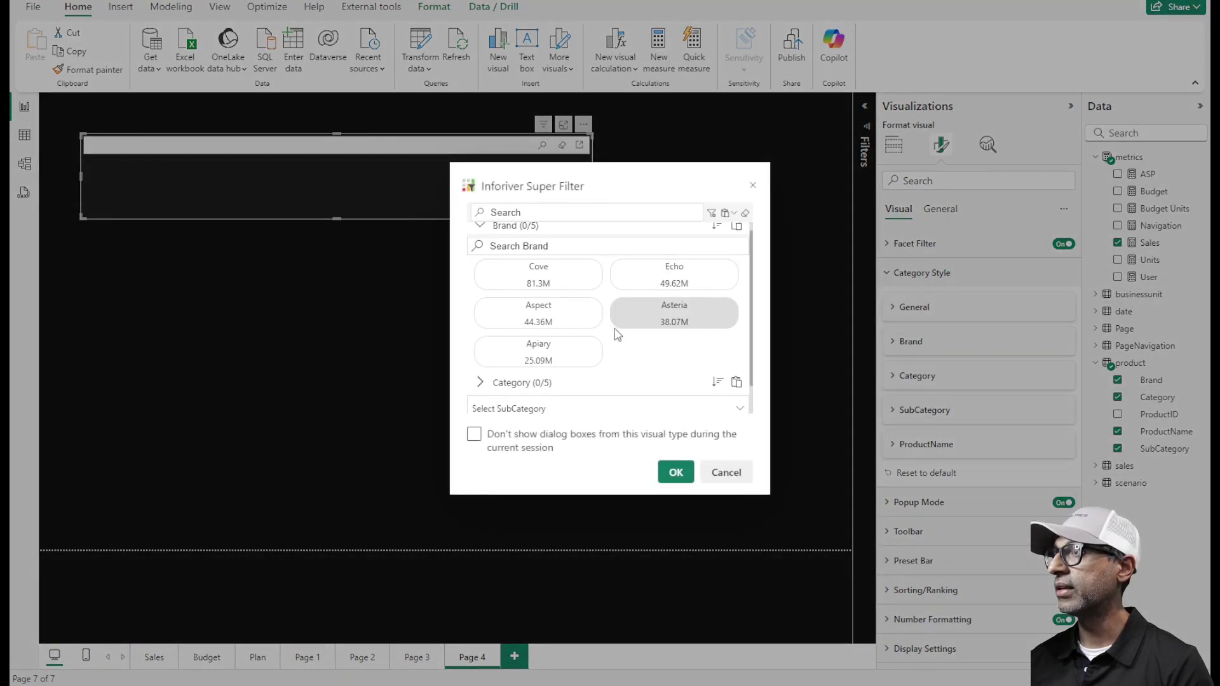
{"action": "left_click", "coordinate": [479, 349]}
{"action": "scroll", "coordinate": [509, 352], "scroll_direction": "down", "scroll_amount": 2}
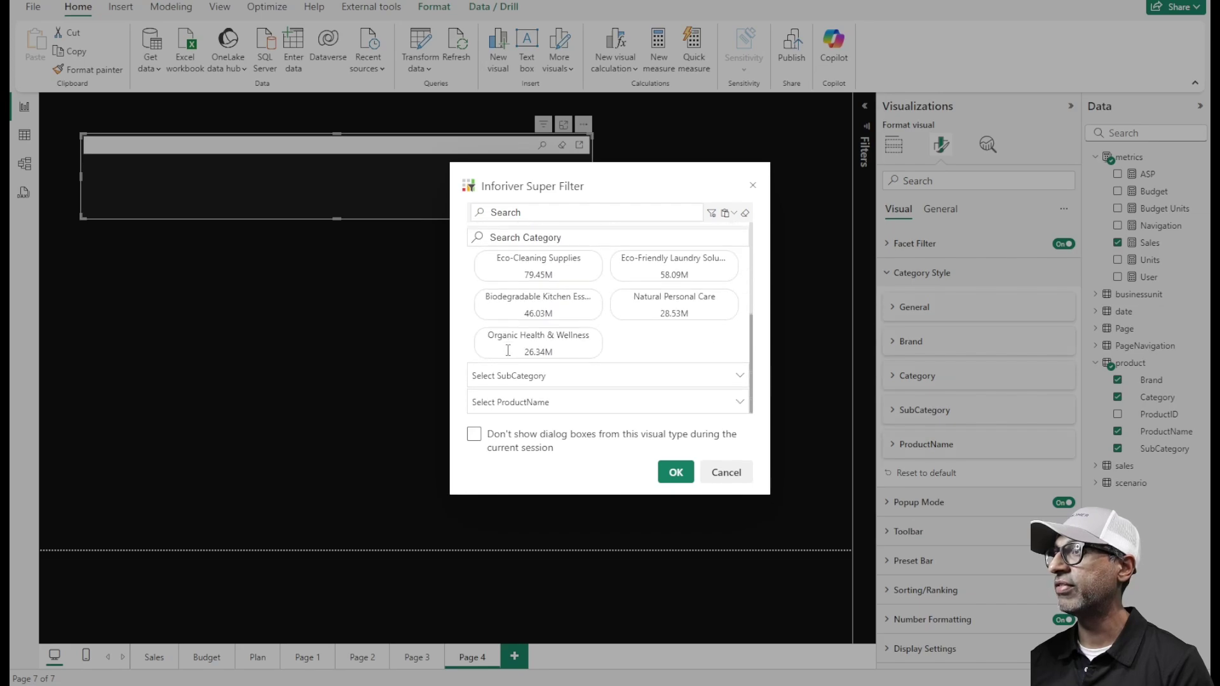
{"action": "scroll", "coordinate": [509, 356], "scroll_direction": "up", "scroll_amount": 3}
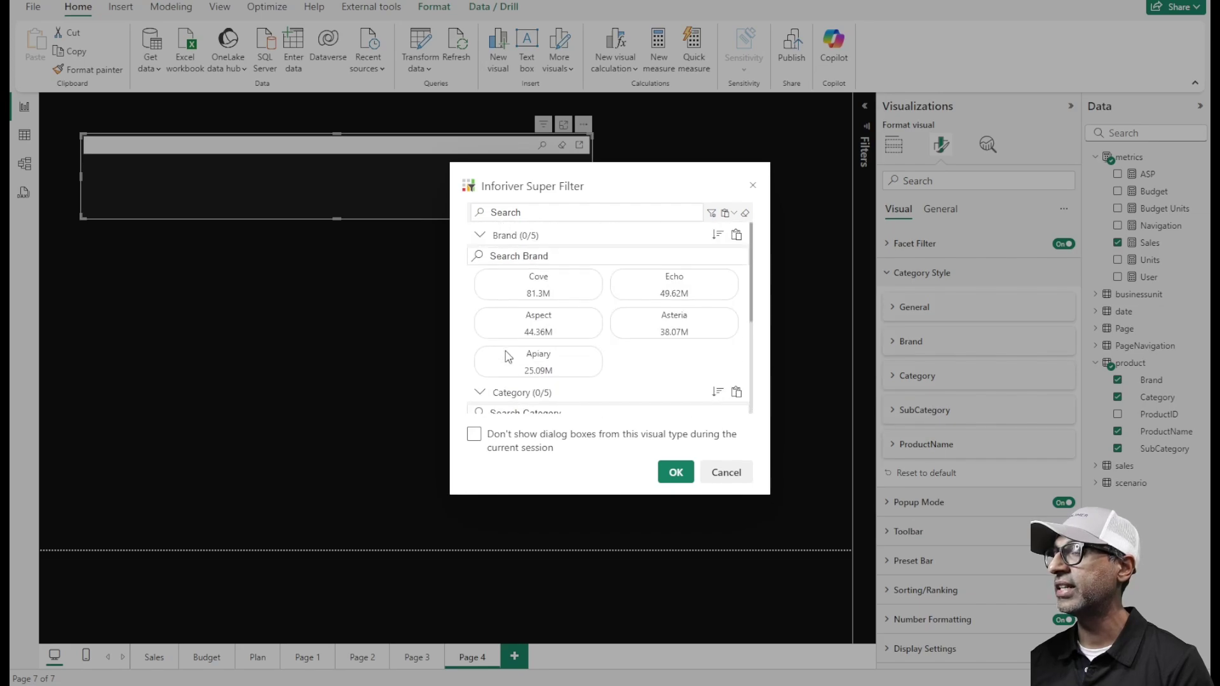
{"action": "left_click", "coordinate": [481, 235]}
{"action": "left_click", "coordinate": [480, 260]}
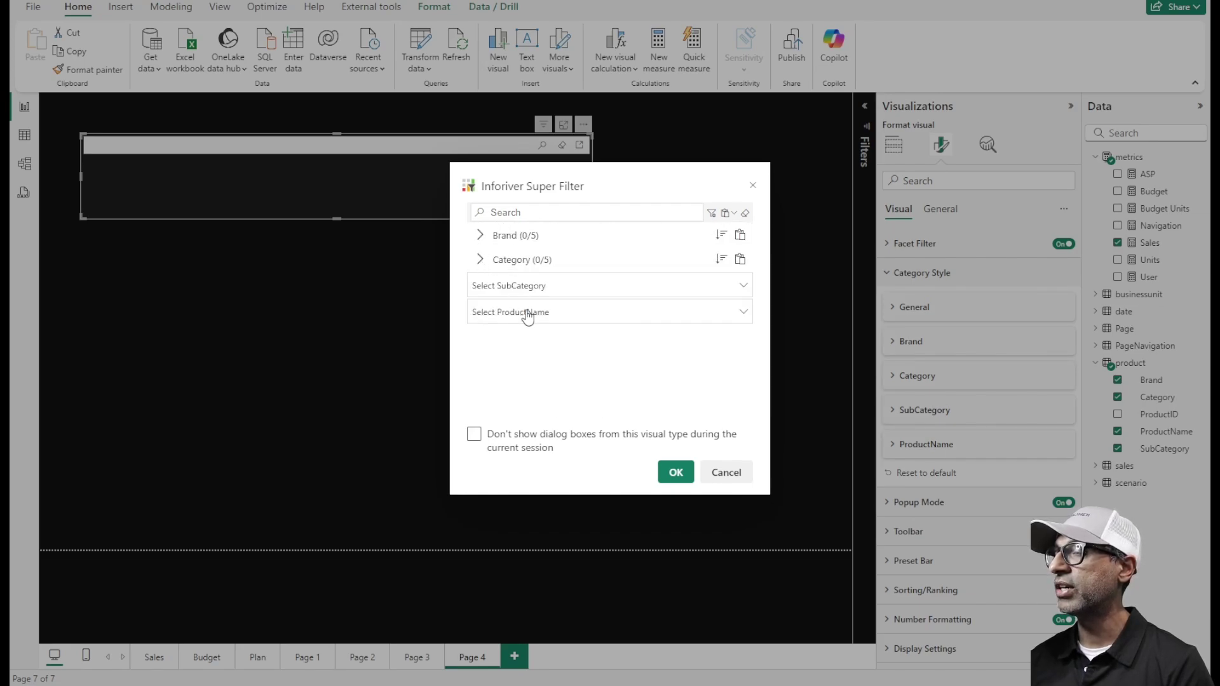
{"action": "left_click", "coordinate": [742, 473]}
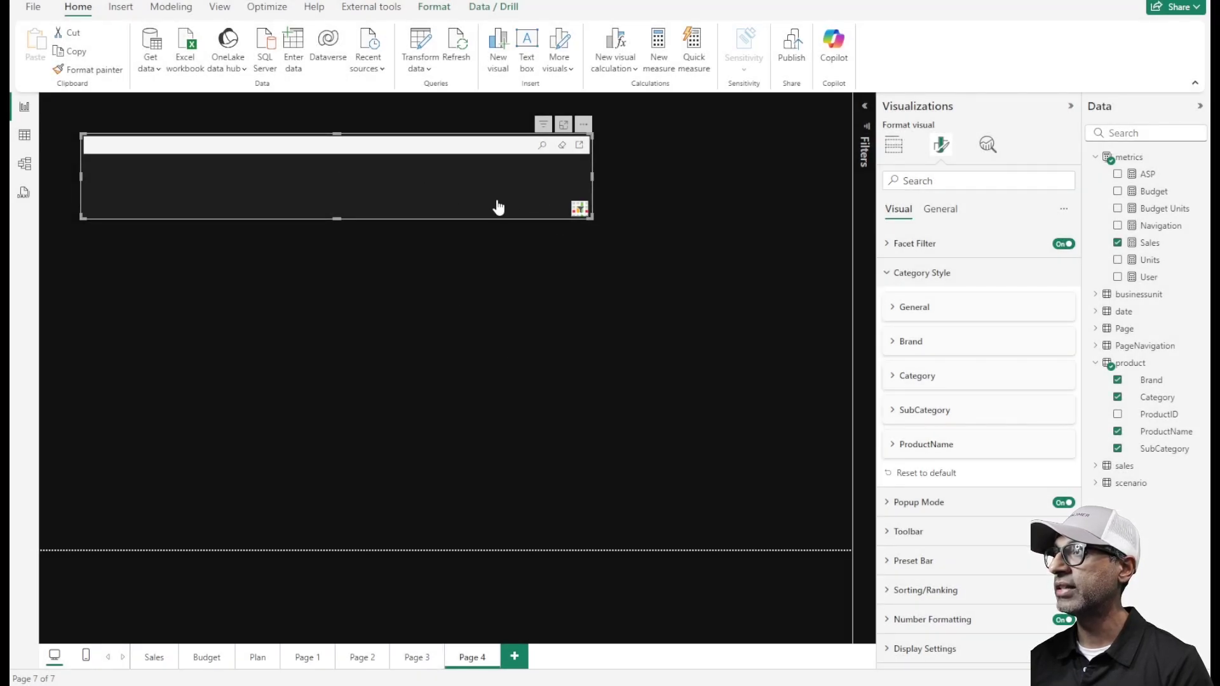
Drag the Super Filter's bottom-right corner slightly inward to make the pop-up panel narrower and shorter.
{"action": "left_click_drag", "start_coordinate": [538, 219], "coordinate": [541, 212]}
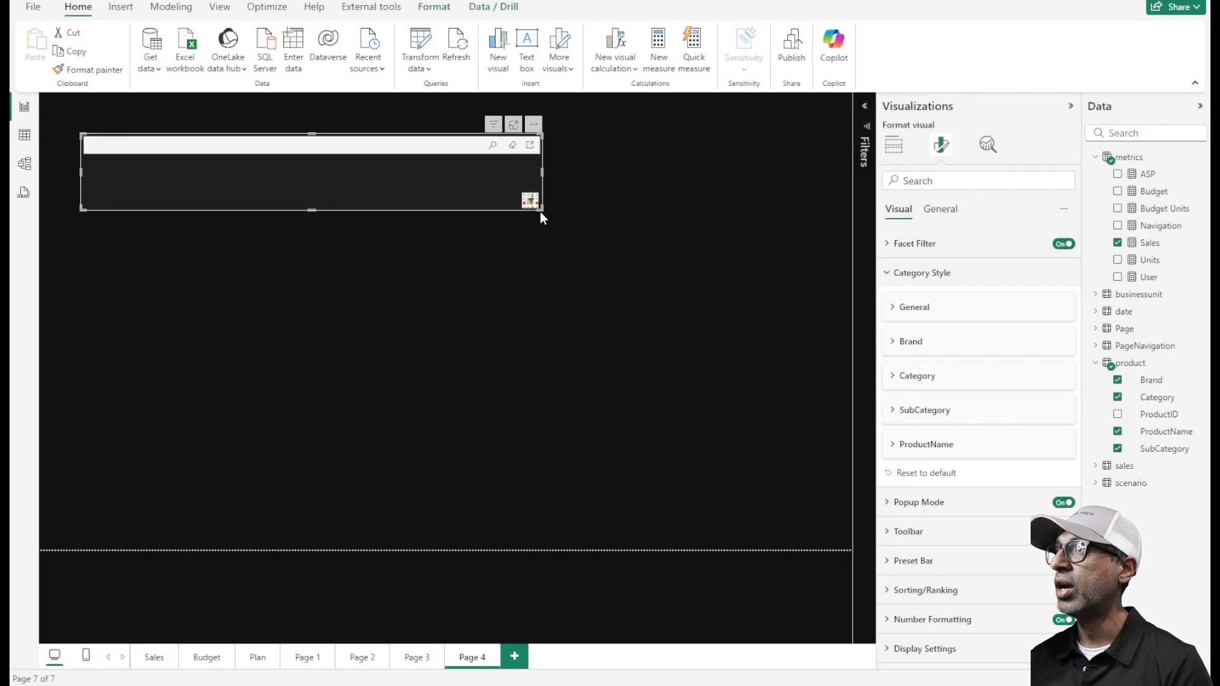